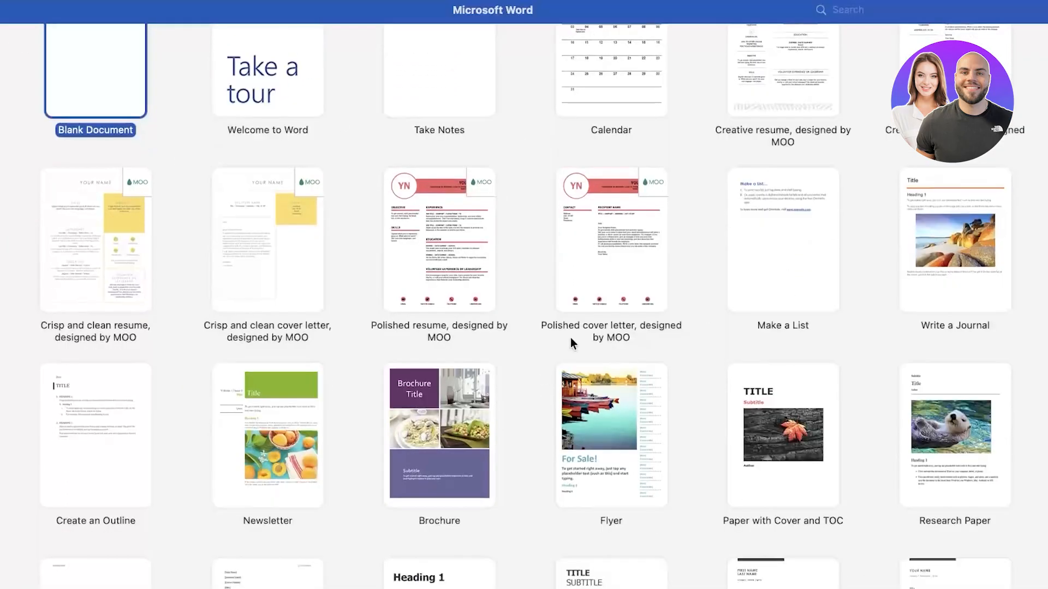
Create a new blank document from the Word start page
{"action": "scroll", "coordinate": [571, 338], "scroll_direction": "down", "scroll_amount": 10}
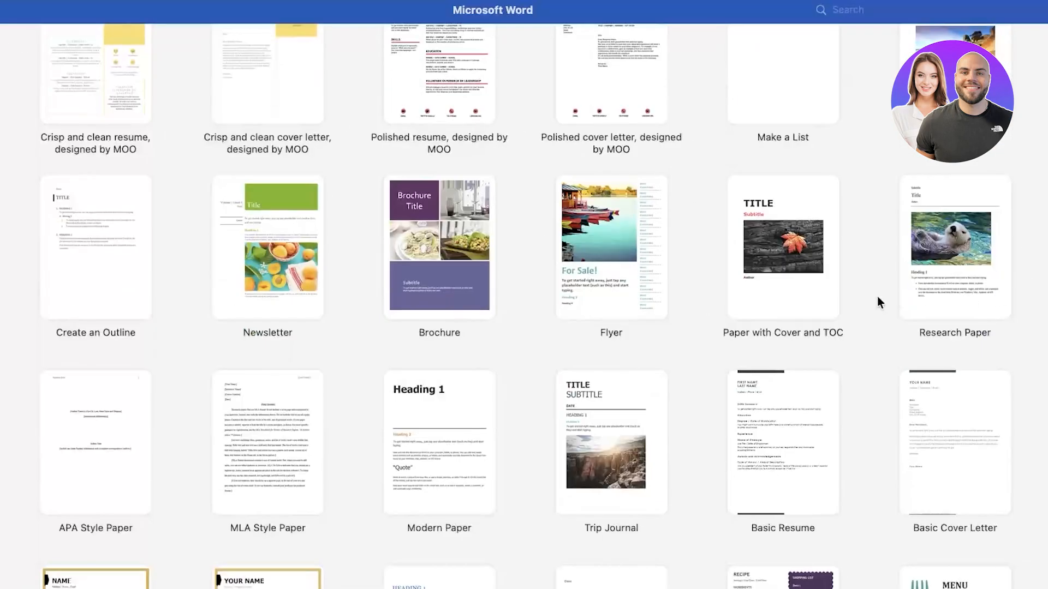
{"action": "scroll", "coordinate": [704, 378], "scroll_direction": "up", "scroll_amount": 10}
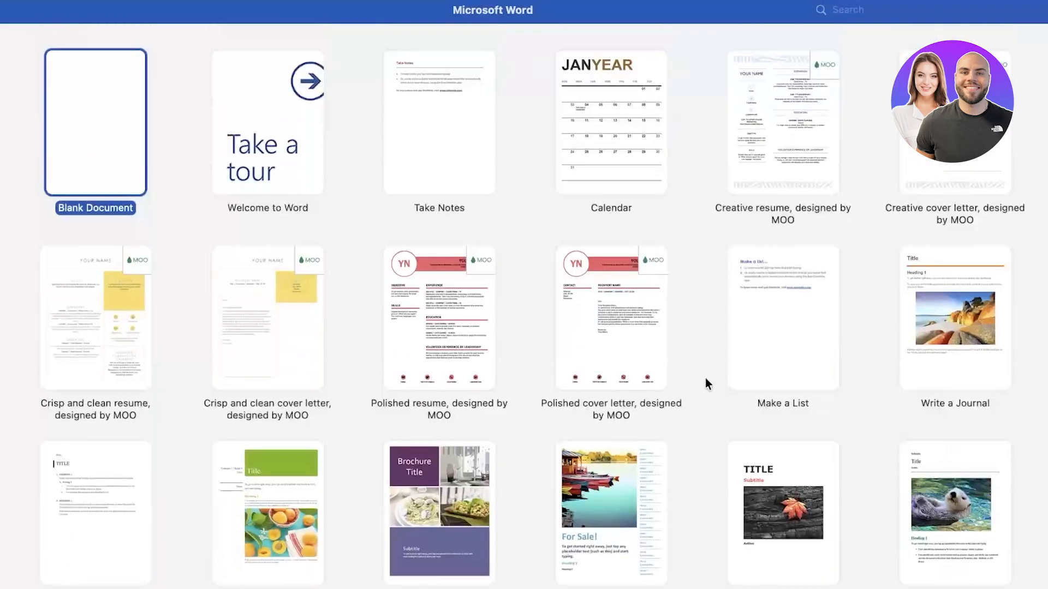
{"action": "left_click", "coordinate": [31, 128]}
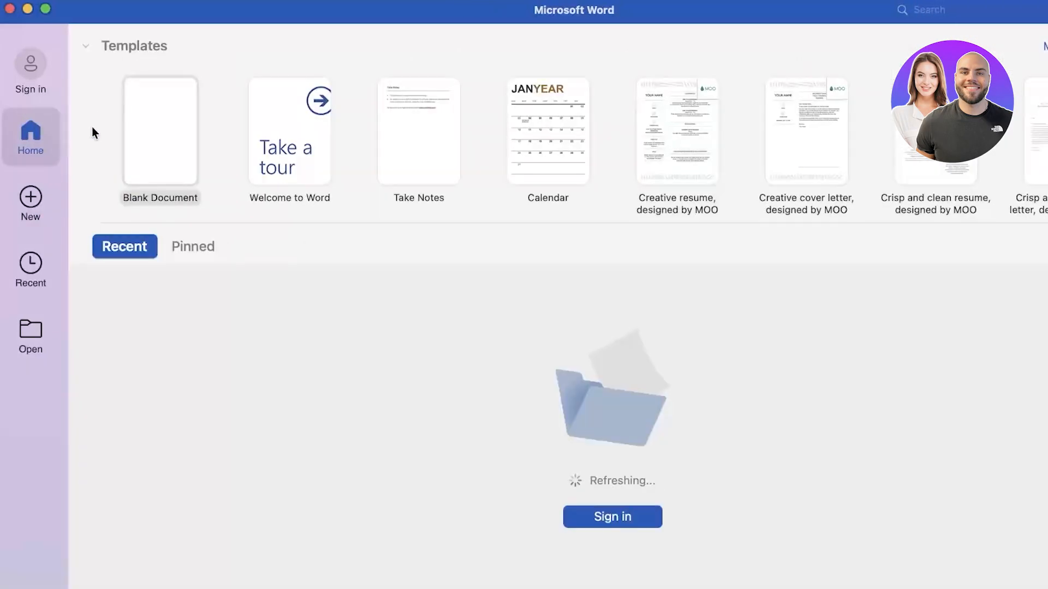
{"action": "left_click", "coordinate": [177, 113]}
{"action": "double_click", "coordinate": [178, 113]}
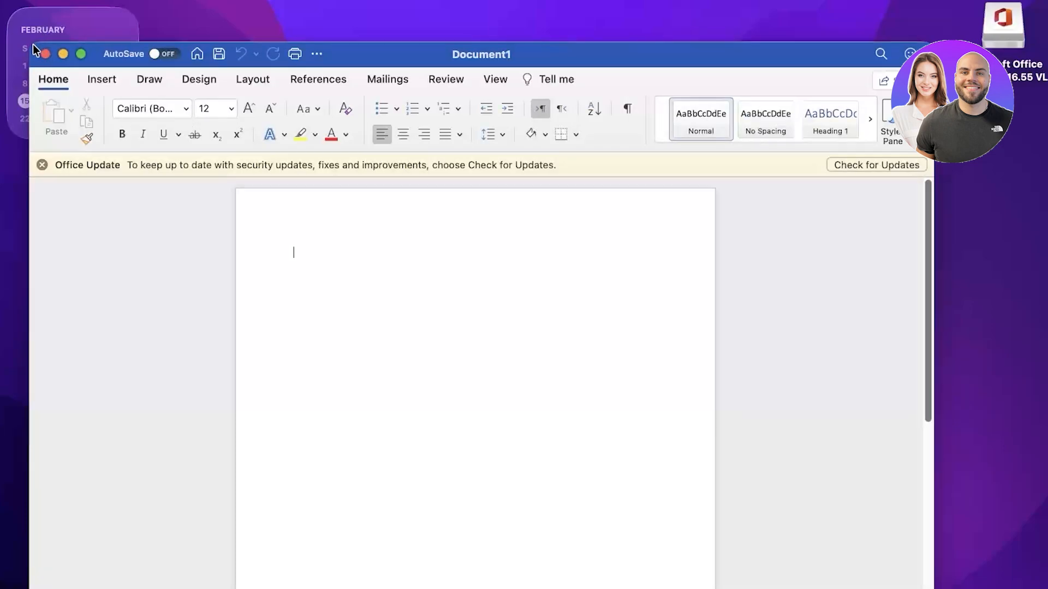
Stretch the window to fill the screen, dismiss the Office Update notice, and apply Normal style
{"action": "left_click_drag", "start_coordinate": [31, 44], "coordinate": [0, 0]}
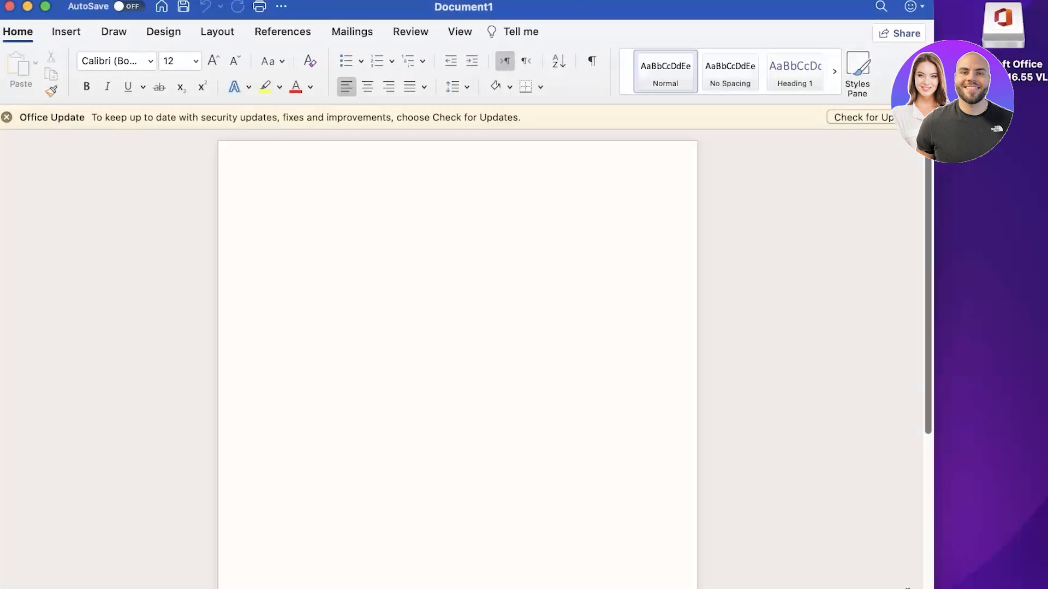
{"action": "left_click_drag", "start_coordinate": [934, 588], "coordinate": [1047, 588]}
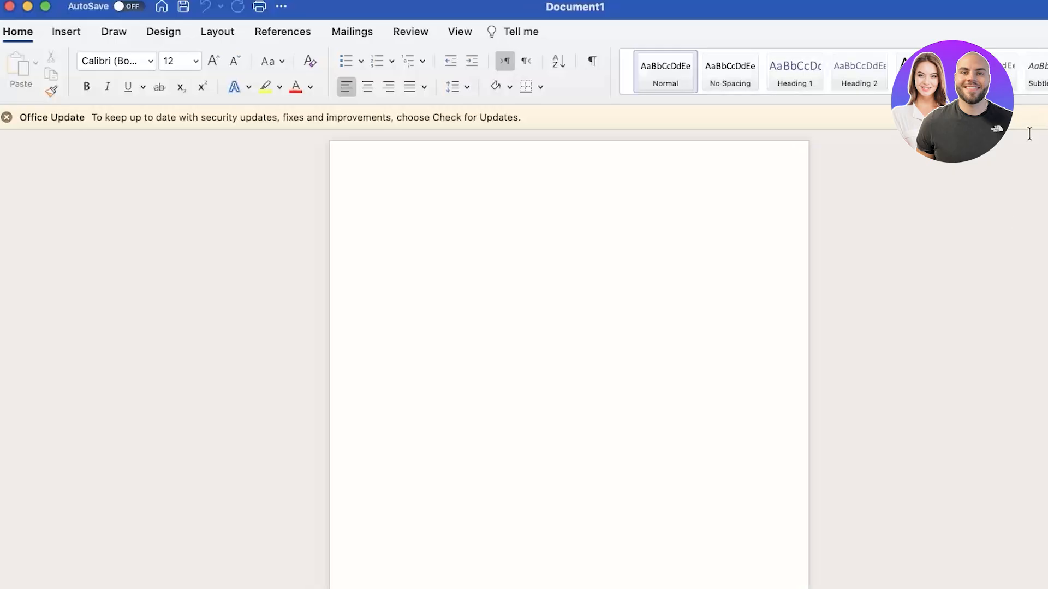
{"action": "left_click", "coordinate": [6, 118]}
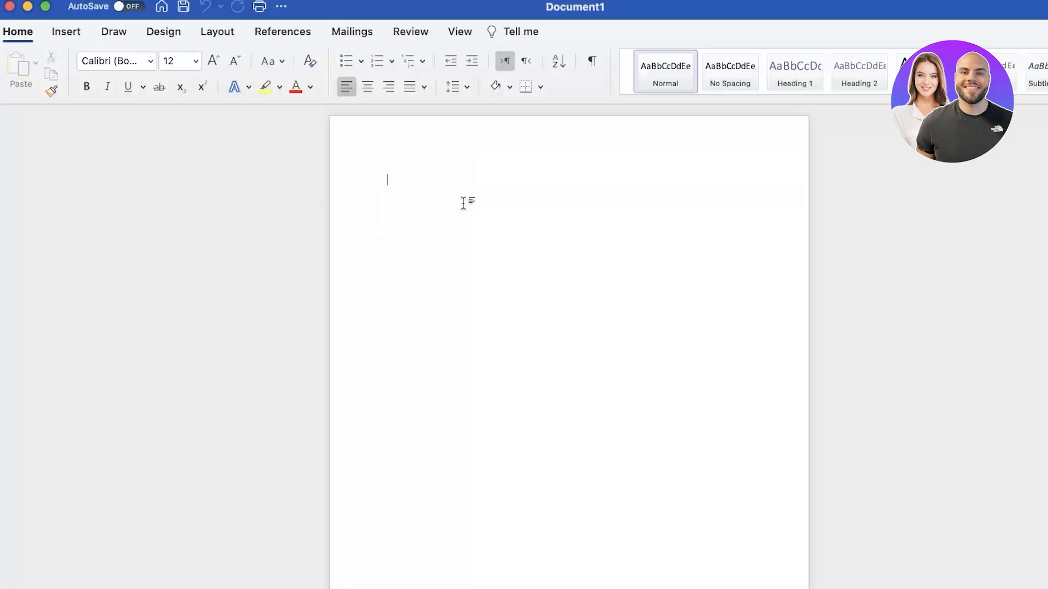
{"action": "left_click", "coordinate": [658, 67]}
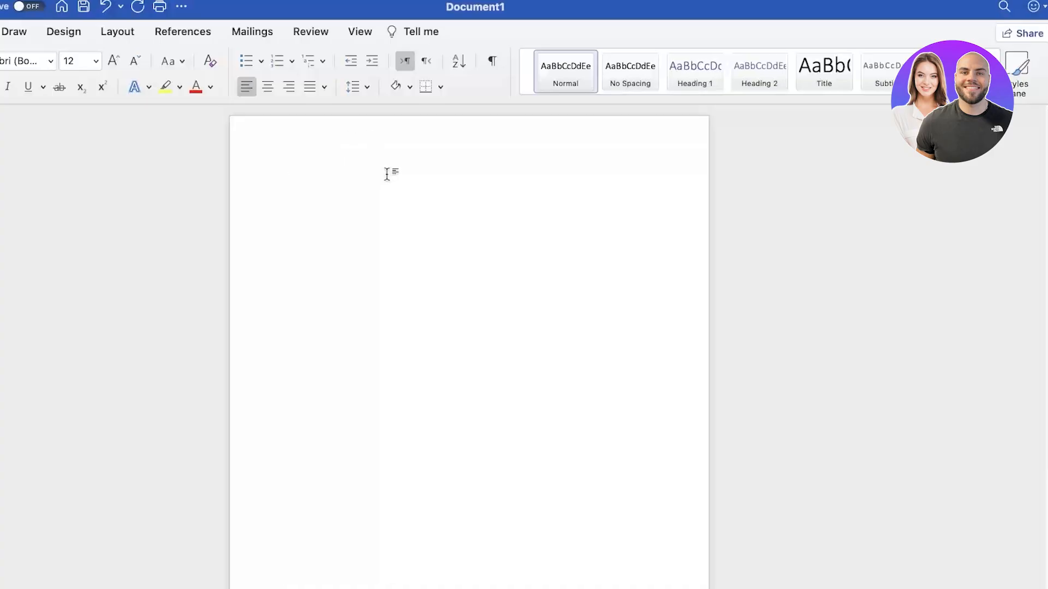
Type a self-introduction sentence ending 'how to use MS Word.', correcting 'gonna' to 'going to' and 'im' to 'I'm'
{"action": "type", "text": "Hi my name is Ja"}
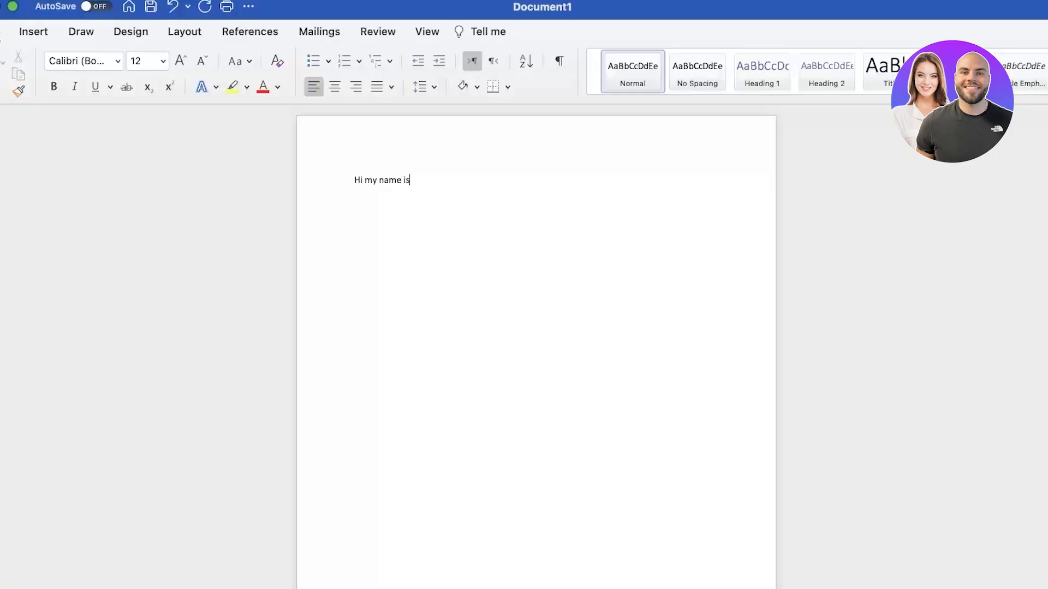
{"action": "type", "text": "ne. Today im gonna show you "}
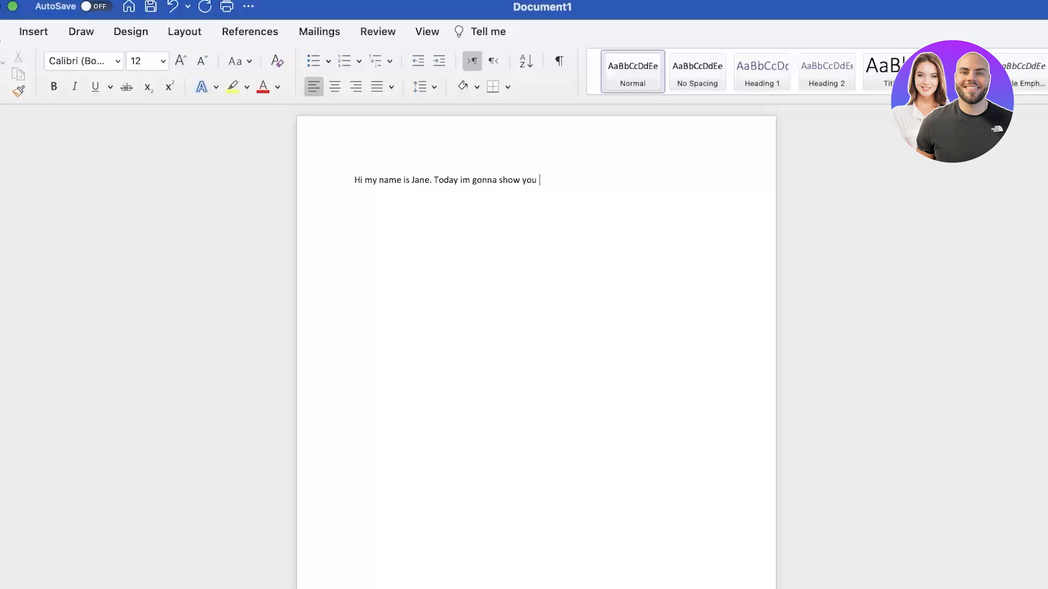
{"action": "type", "text": "how to use MS Word."}
{"action": "left_click", "coordinate": [455, 180]}
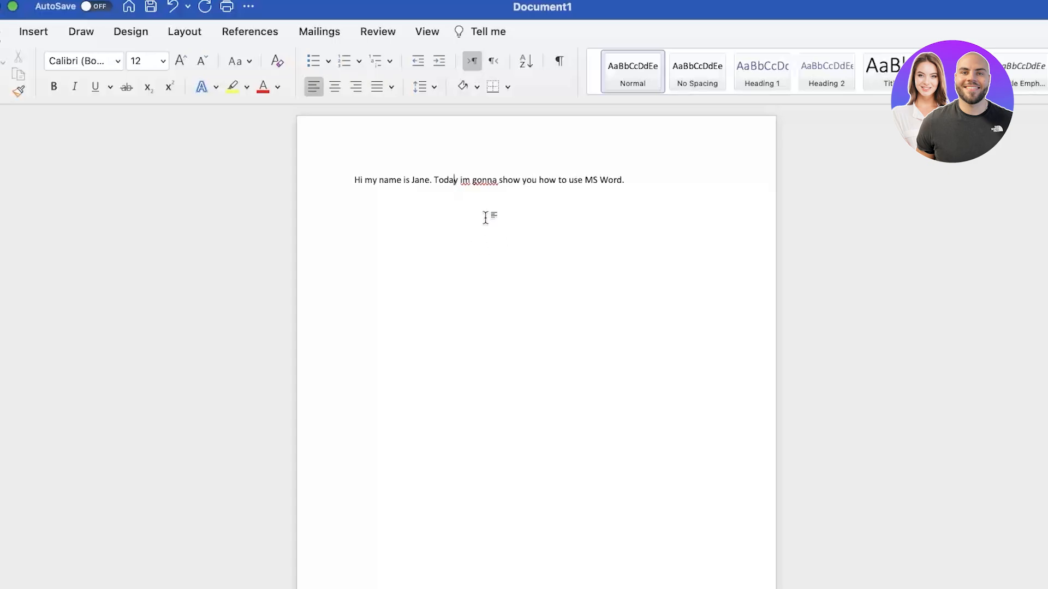
{"action": "right_click", "coordinate": [480, 181]}
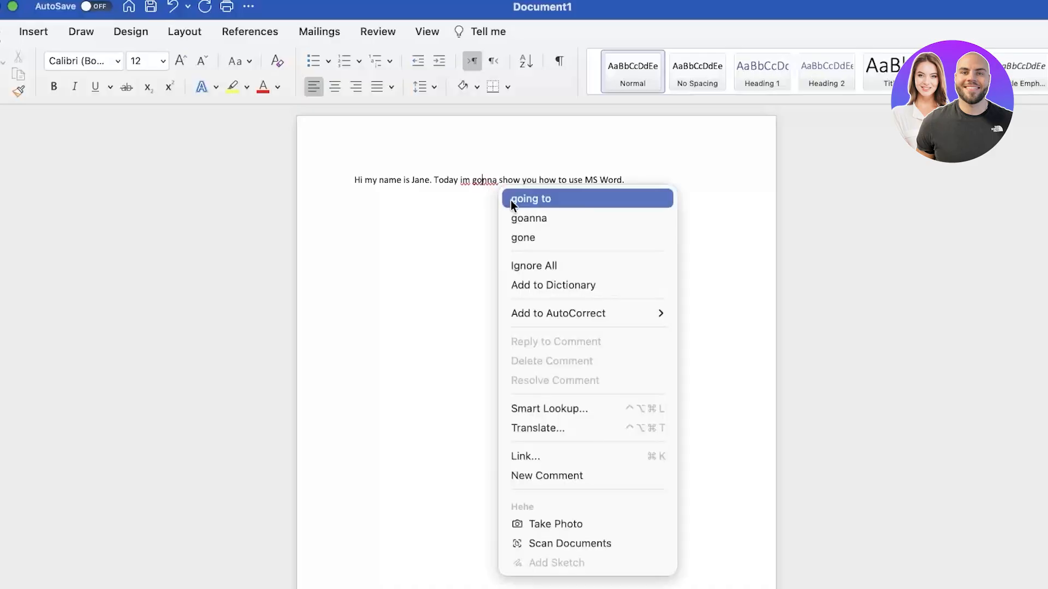
{"action": "left_click", "coordinate": [510, 201]}
{"action": "right_click", "coordinate": [464, 181]}
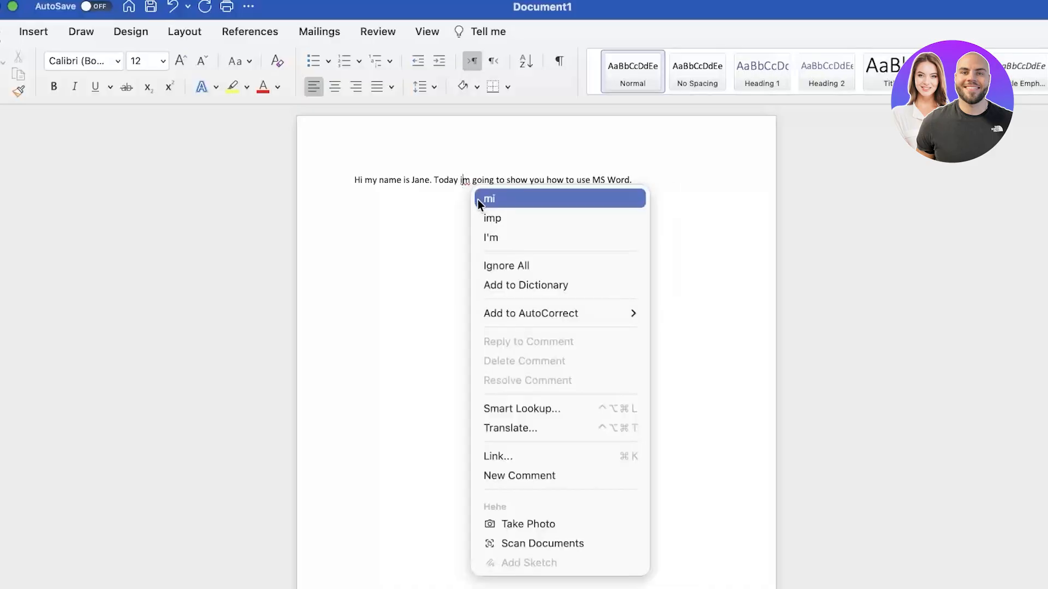
{"action": "left_click", "coordinate": [465, 187]}
{"action": "right_click", "coordinate": [465, 183]}
{"action": "left_click", "coordinate": [490, 238]}
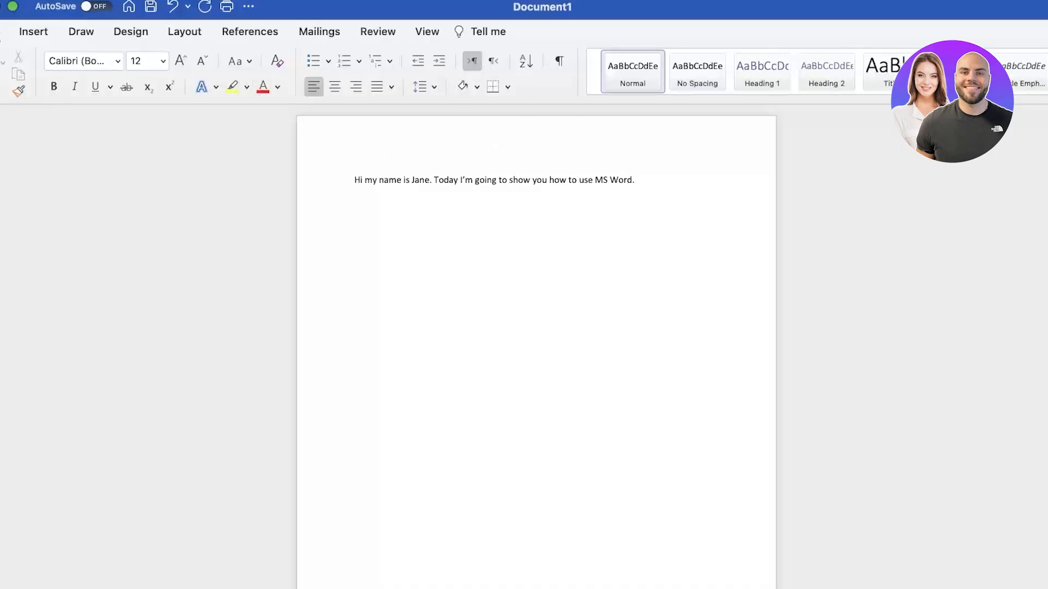
{"action": "scroll", "coordinate": [536, 347], "scroll_direction": "up", "scroll_amount": 5}
{"action": "scroll", "coordinate": [536, 347], "scroll_direction": "down", "scroll_amount": 5}
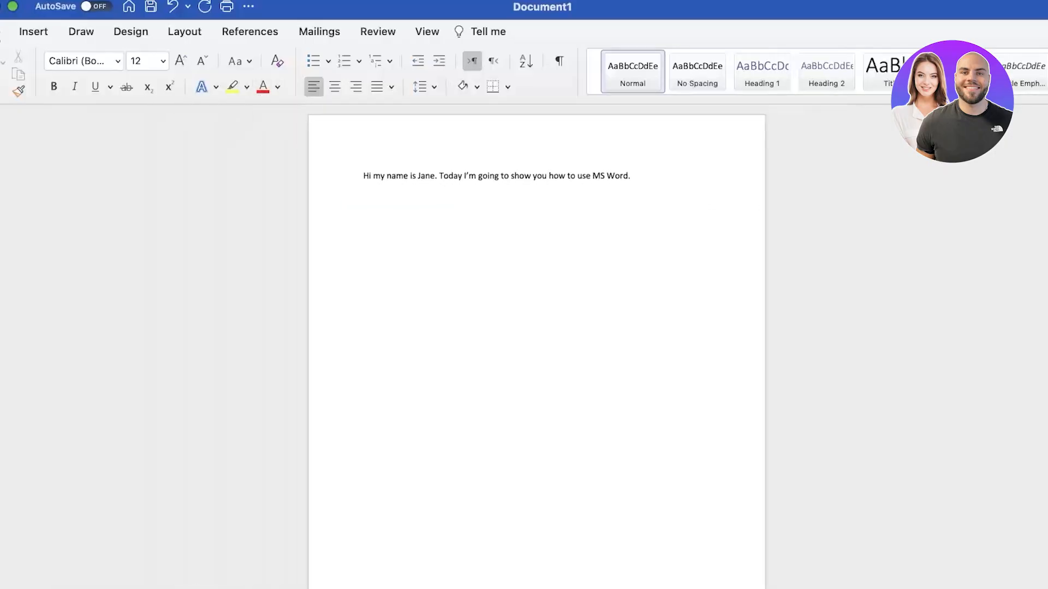
{"action": "left_click", "coordinate": [339, 175]}
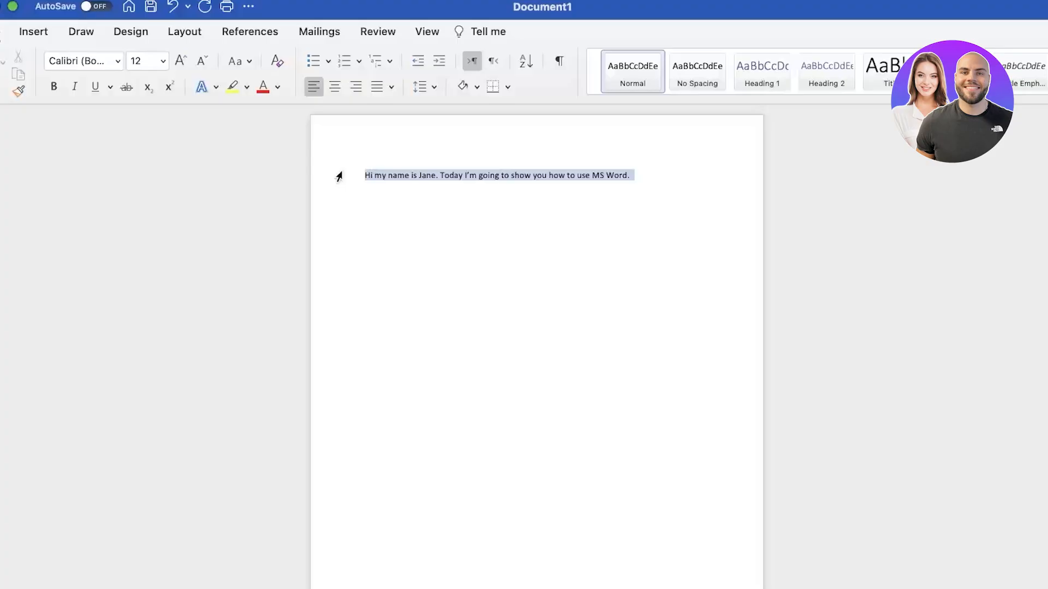
{"action": "left_click", "coordinate": [163, 61]}
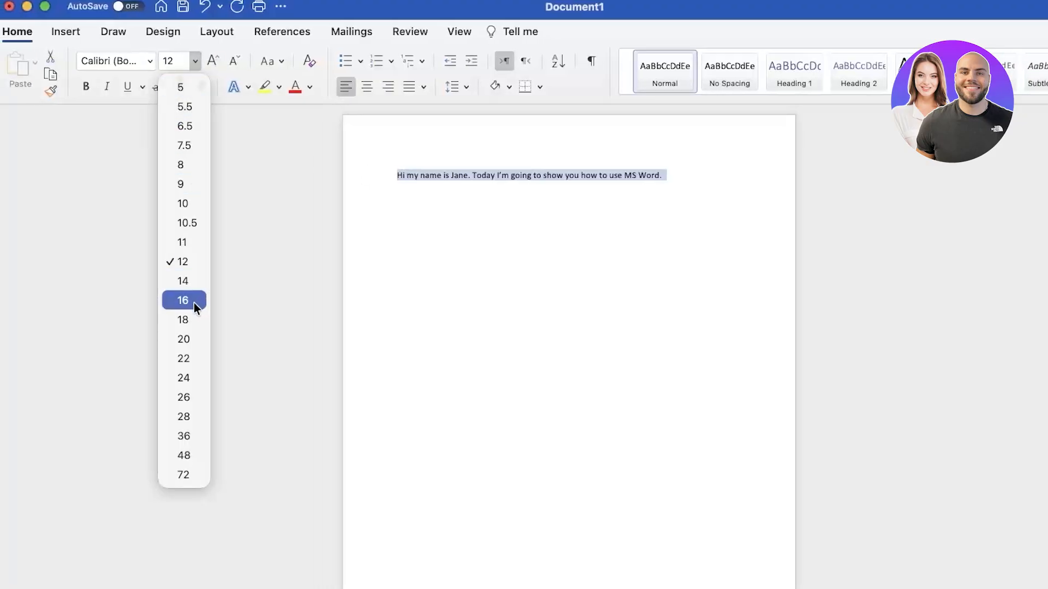
{"action": "left_click", "coordinate": [194, 302]}
{"action": "left_click", "coordinate": [196, 57]}
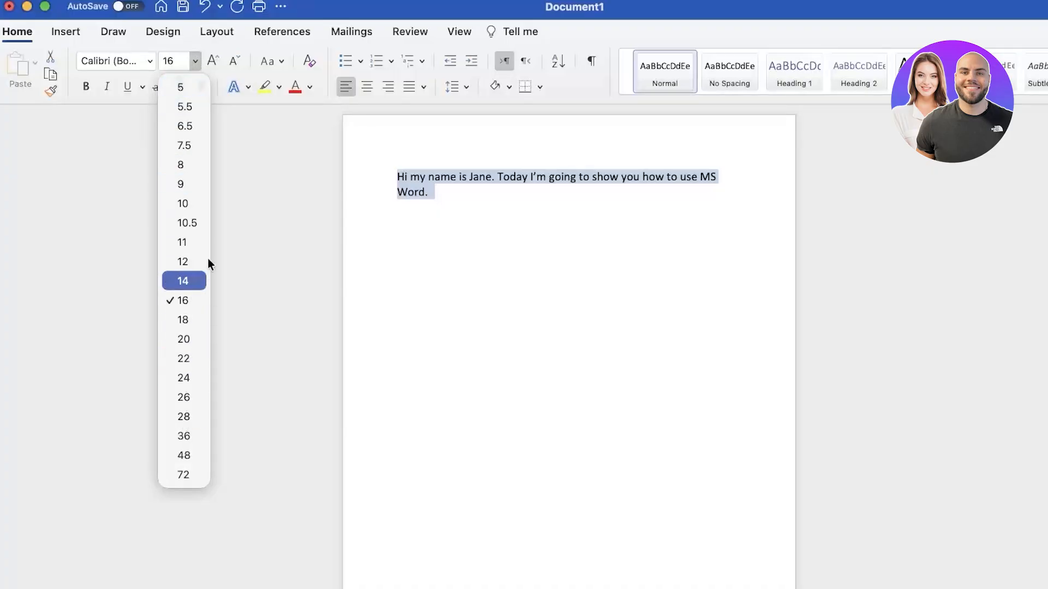
{"action": "left_click", "coordinate": [182, 65]}
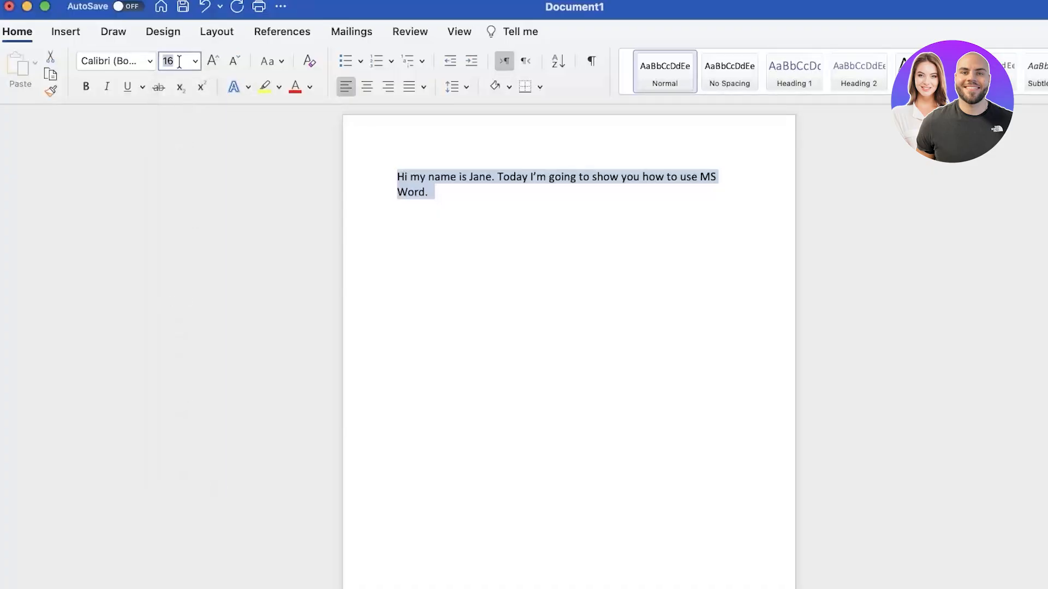
{"action": "type", "text": "330"}
{"action": "key", "text": "Return"}
{"action": "type", "text": "20"}
{"action": "key", "text": "Return"}
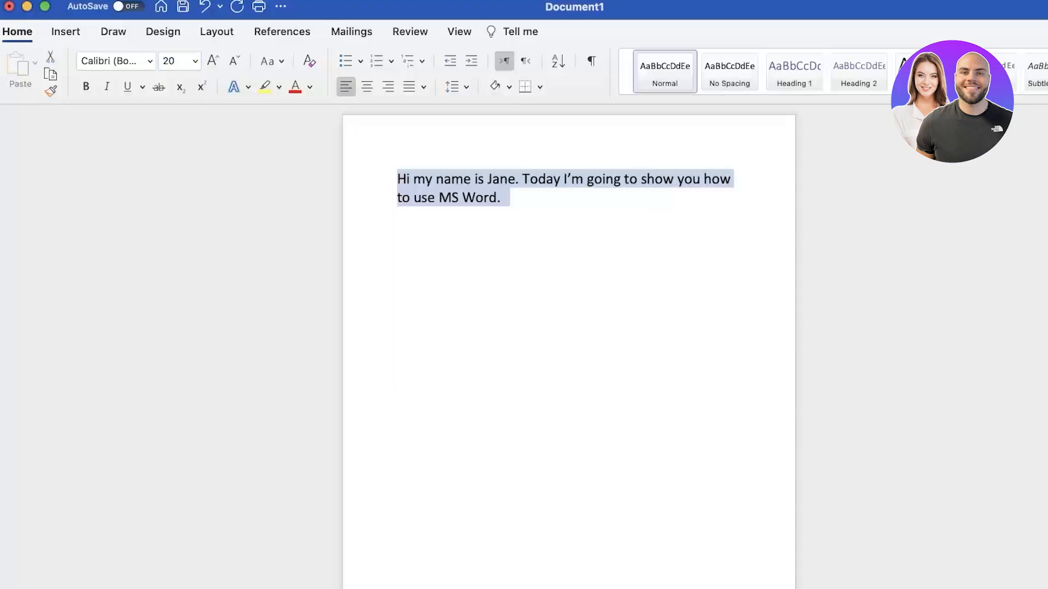
{"action": "left_click", "coordinate": [212, 61]}
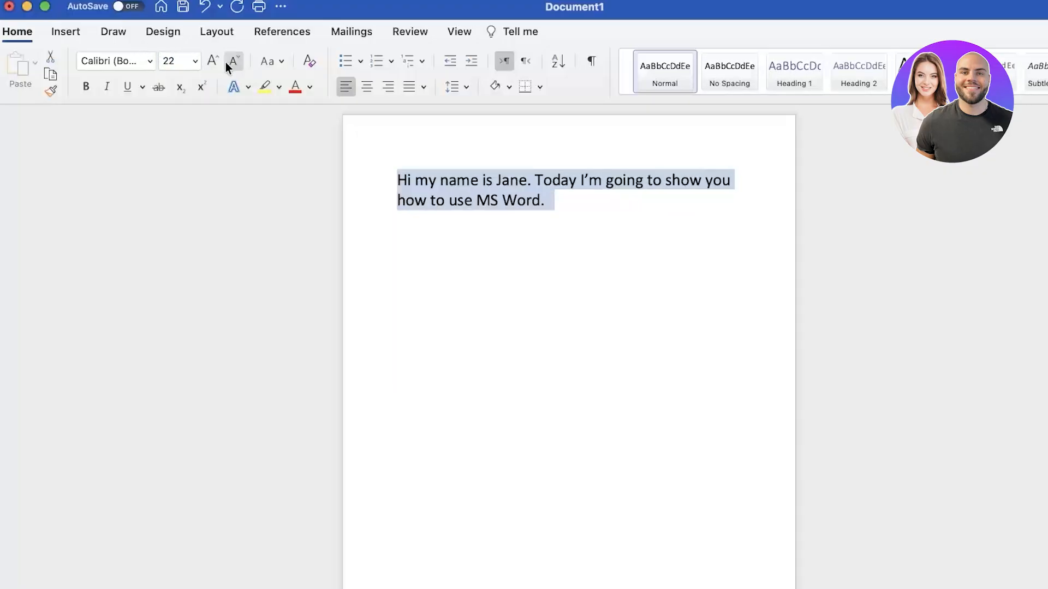
{"action": "left_click", "coordinate": [234, 60]}
{"action": "left_click", "coordinate": [213, 61]}
{"action": "left_click", "coordinate": [235, 63]}
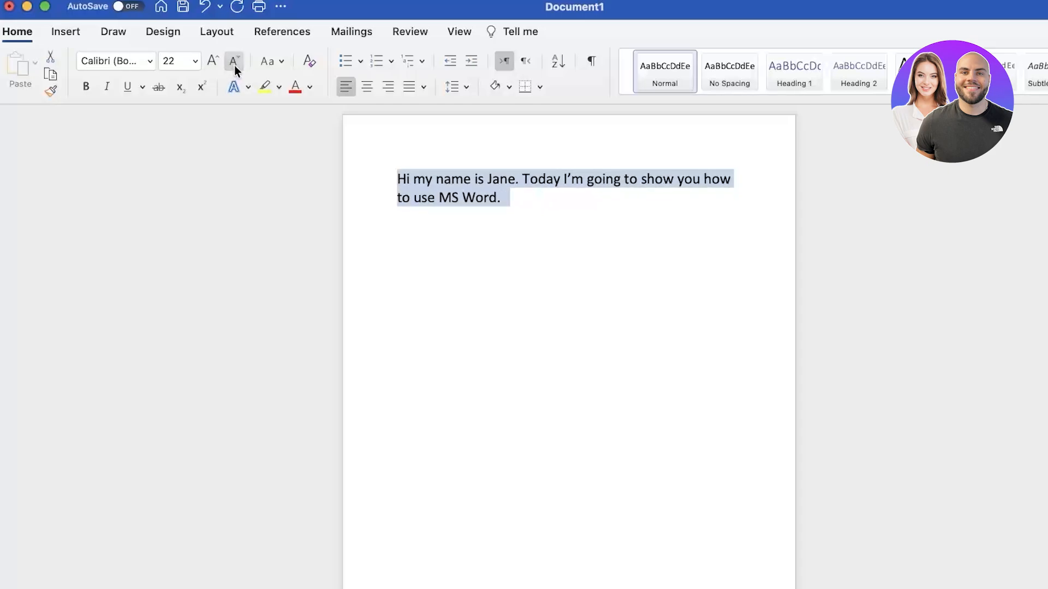
{"action": "left_click", "coordinate": [212, 61]}
{"action": "left_click", "coordinate": [233, 62]}
{"action": "left_click", "coordinate": [233, 61]}
{"action": "left_click", "coordinate": [229, 64]}
{"action": "left_click", "coordinate": [229, 65]}
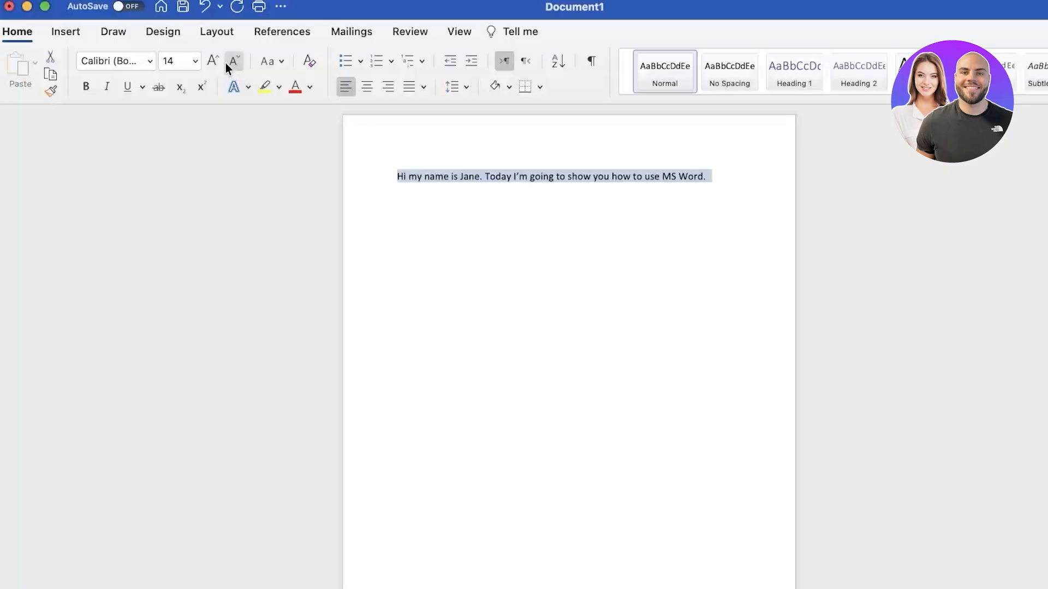
{"action": "left_click", "coordinate": [232, 60]}
{"action": "left_click", "coordinate": [585, 204]}
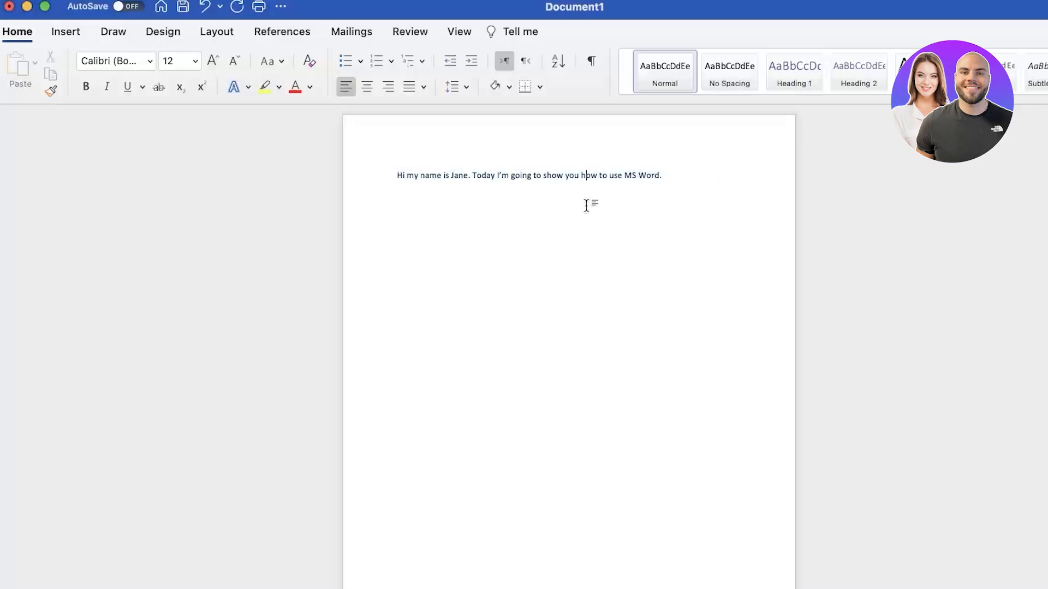
{"action": "left_click", "coordinate": [143, 62]}
Try the AkayaKanadaka font, then delete the stray letters after the sentence
{"action": "left_click", "coordinate": [150, 61]}
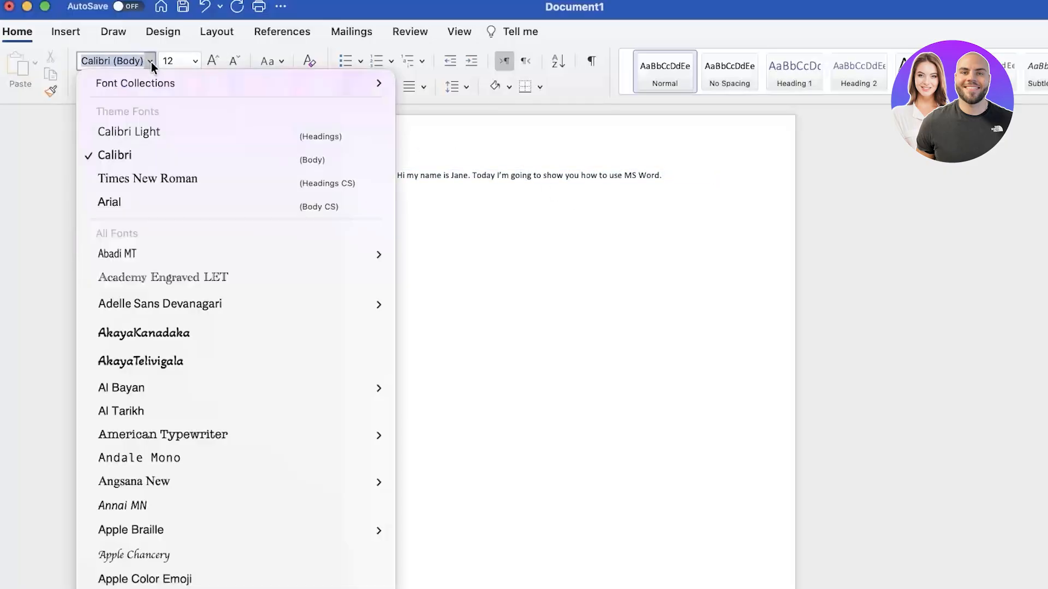
{"action": "left_click", "coordinate": [597, 178]}
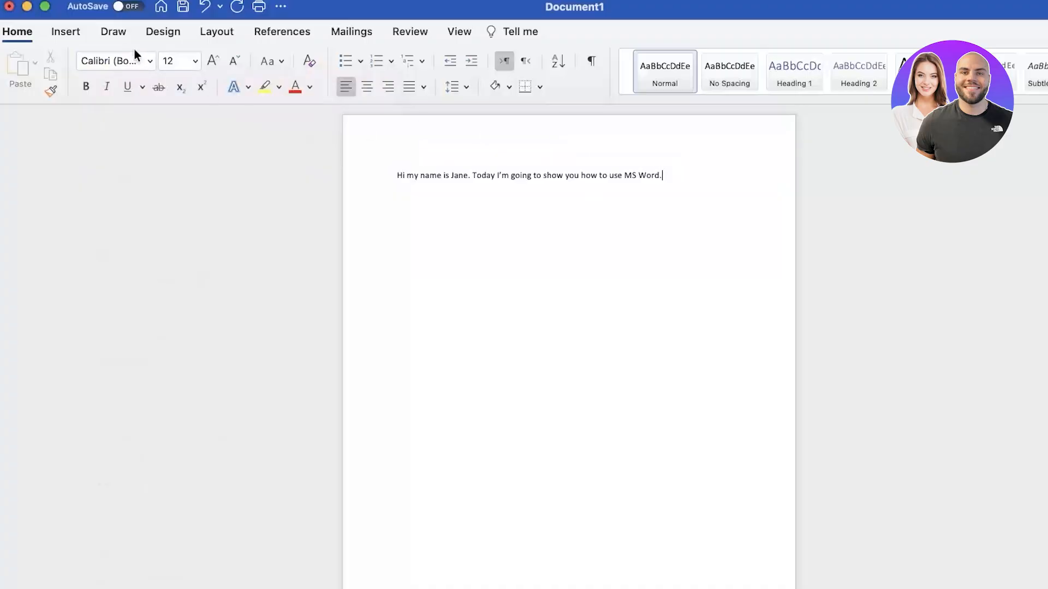
{"action": "left_click", "coordinate": [153, 62]}
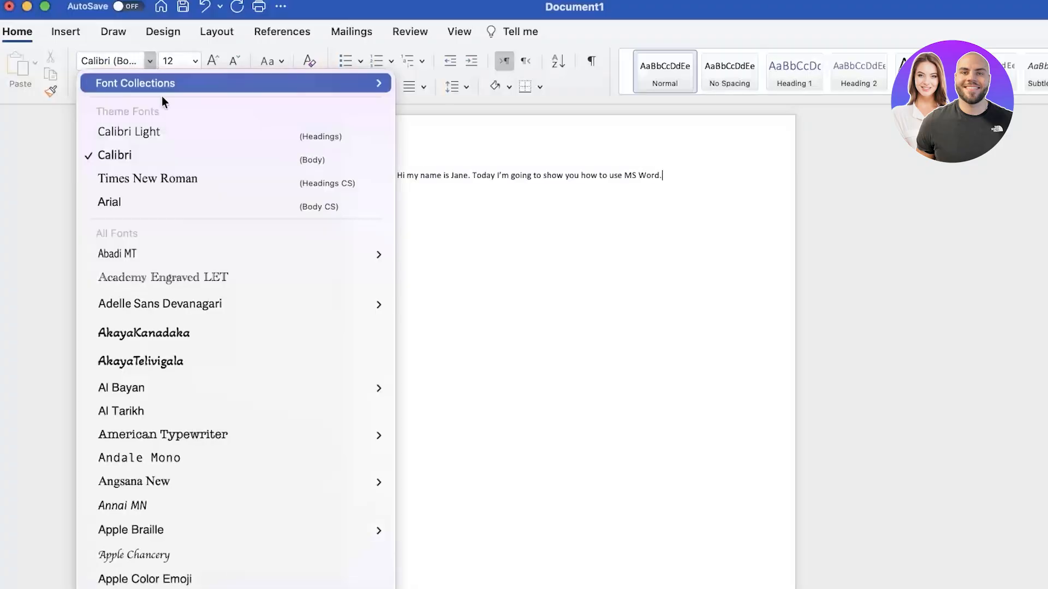
{"action": "left_click", "coordinate": [160, 339]}
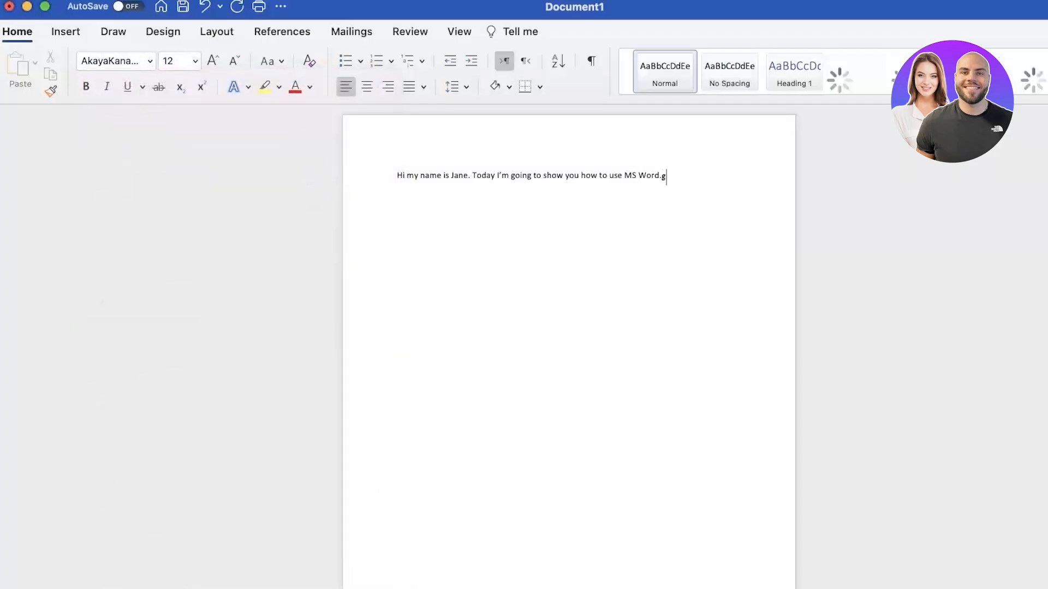
{"action": "type", "text": "gdgg"}
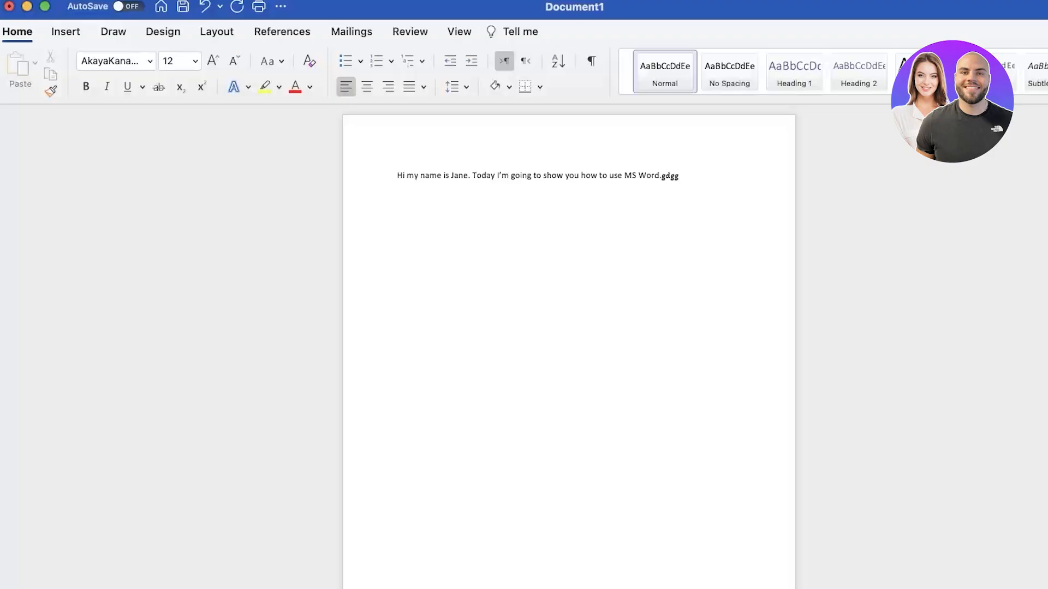
{"action": "key", "text": "BackSpace"}
{"action": "key", "text": "BackSpace"}
{"action": "key", "text": "BackSpace"}
{"action": "key", "text": "BackSpace"}
Set the whole sentence line in Times New Roman
{"action": "triple_click", "coordinate": [692, 184]}
{"action": "left_click", "coordinate": [149, 60]}
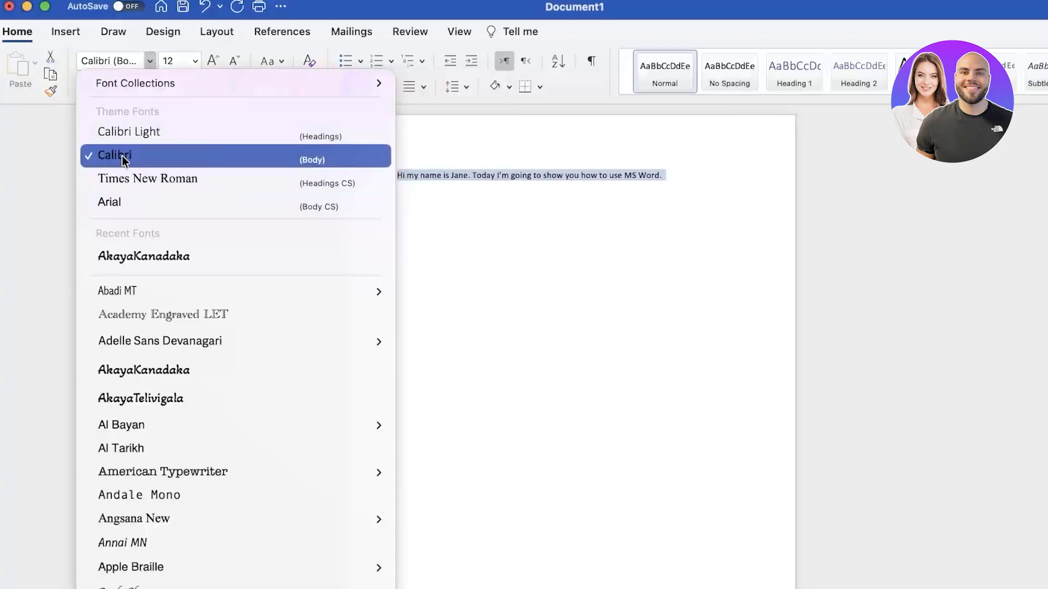
{"action": "left_click", "coordinate": [147, 178]}
{"action": "left_click_drag", "start_coordinate": [675, 178], "coordinate": [388, 172]}
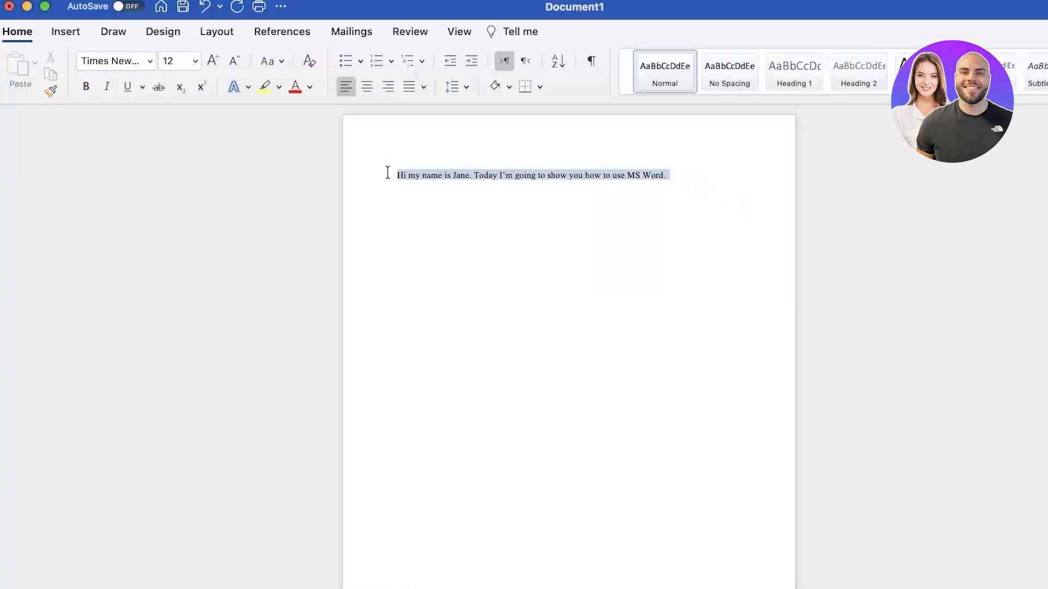
{"action": "left_click", "coordinate": [696, 181]}
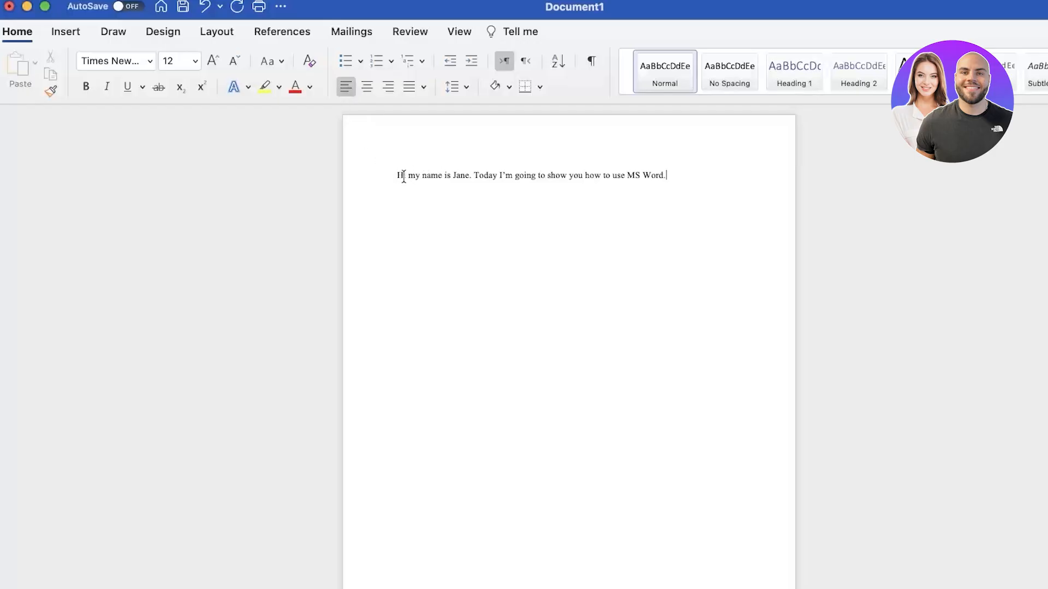
Toggle bold, italic, underline and strikethrough on the greeting, leaving it plain
{"action": "left_click_drag", "start_coordinate": [399, 175], "coordinate": [470, 175]}
{"action": "left_click", "coordinate": [87, 86]}
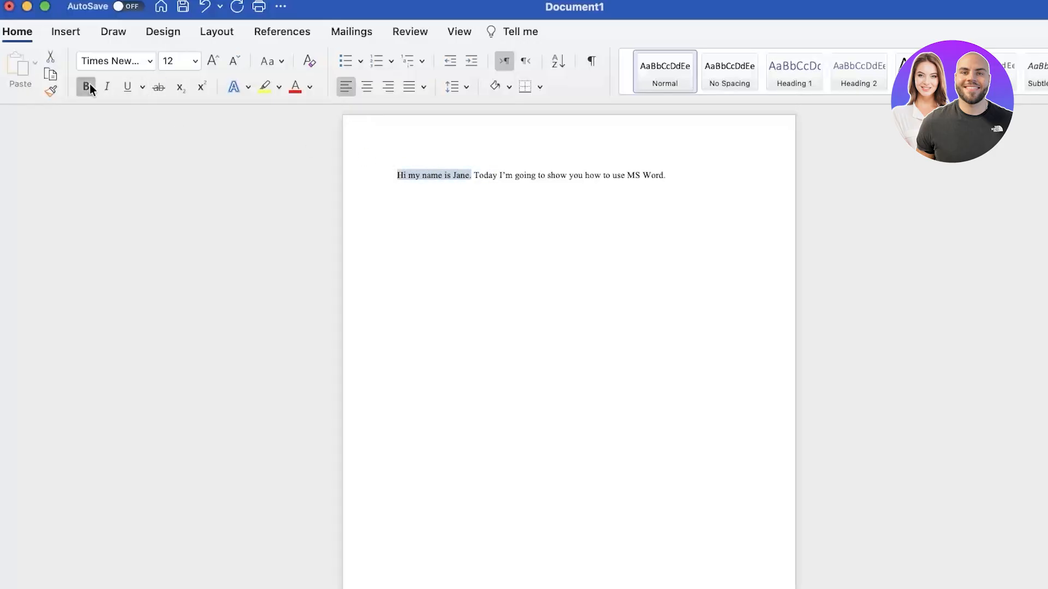
{"action": "left_click", "coordinate": [105, 90]}
{"action": "left_click", "coordinate": [128, 90]}
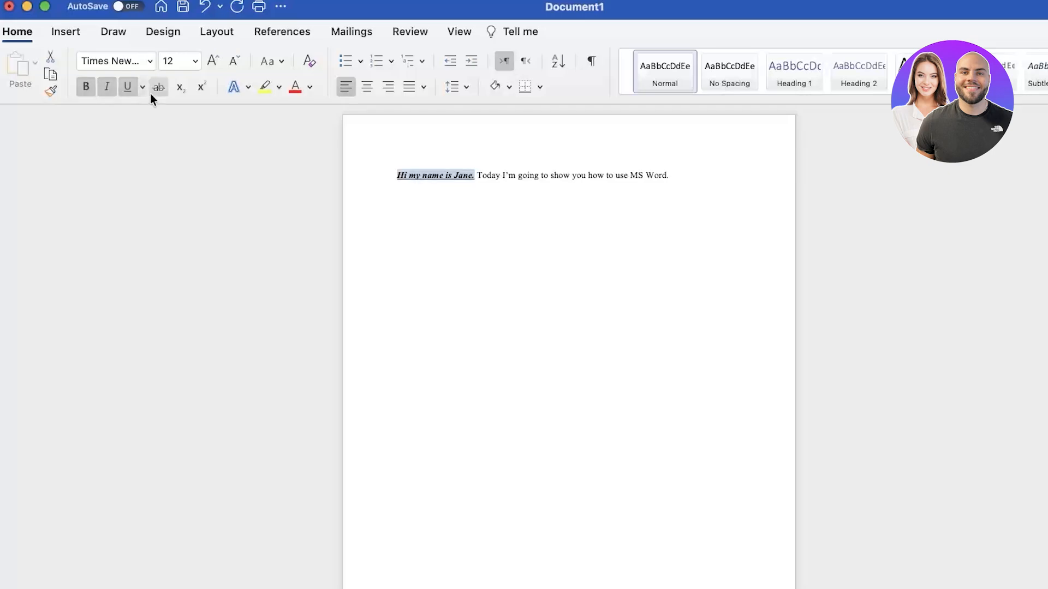
{"action": "left_click", "coordinate": [161, 86]}
{"action": "left_click", "coordinate": [130, 86]}
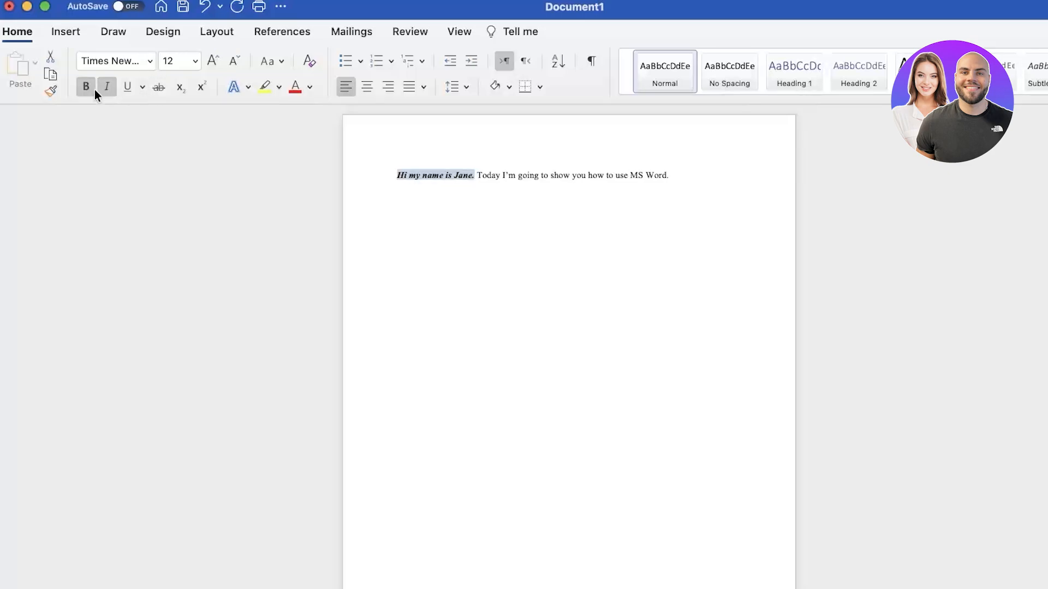
{"action": "left_click", "coordinate": [106, 87]}
{"action": "left_click", "coordinate": [87, 86]}
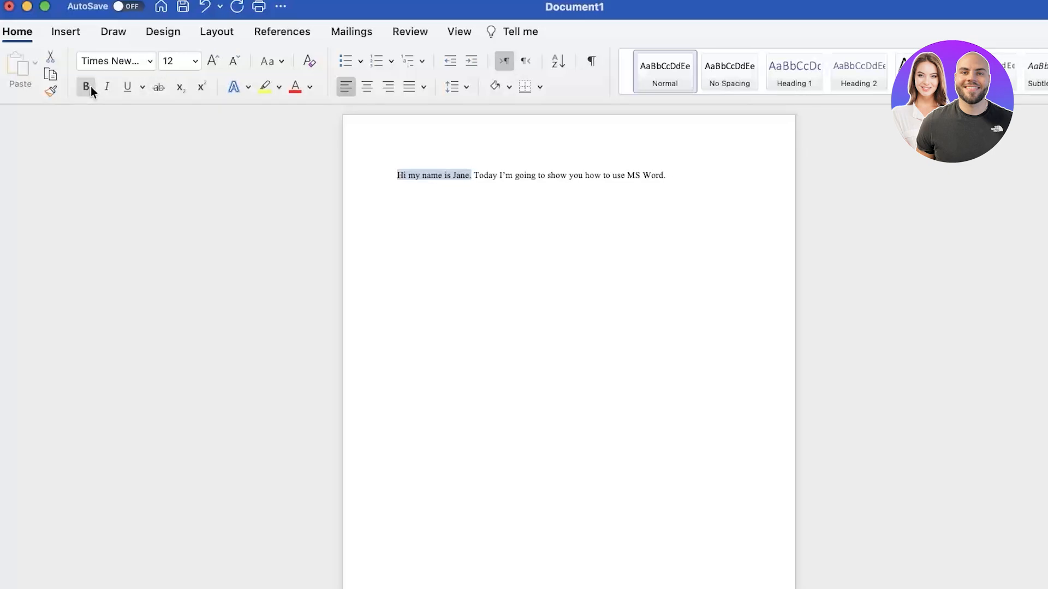
Deselect the text and bring up the Layout tools
{"action": "left_click", "coordinate": [621, 198]}
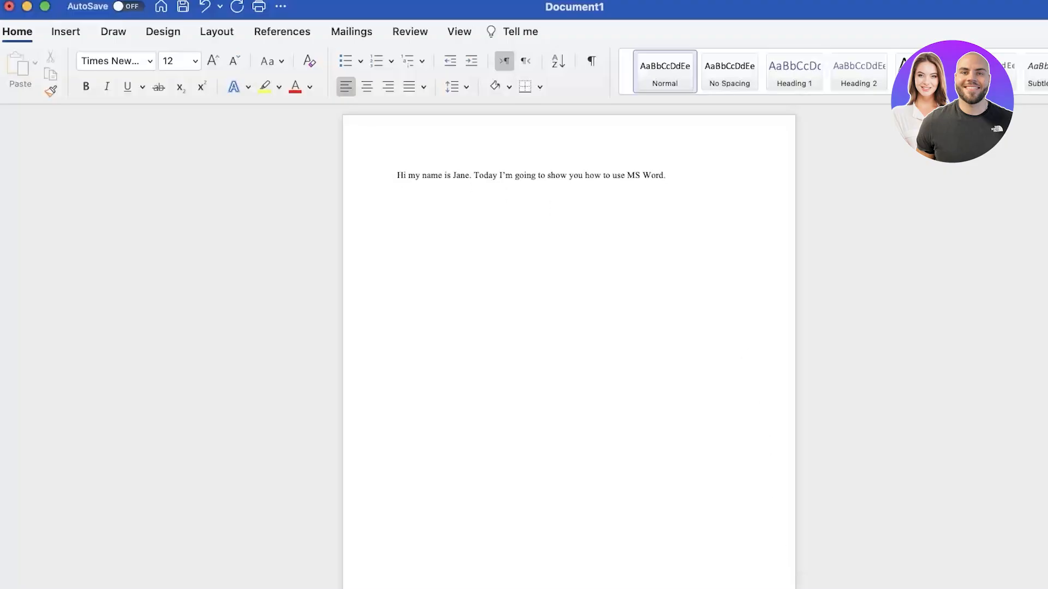
{"action": "scroll", "coordinate": [569, 350], "scroll_direction": "up", "scroll_amount": 3}
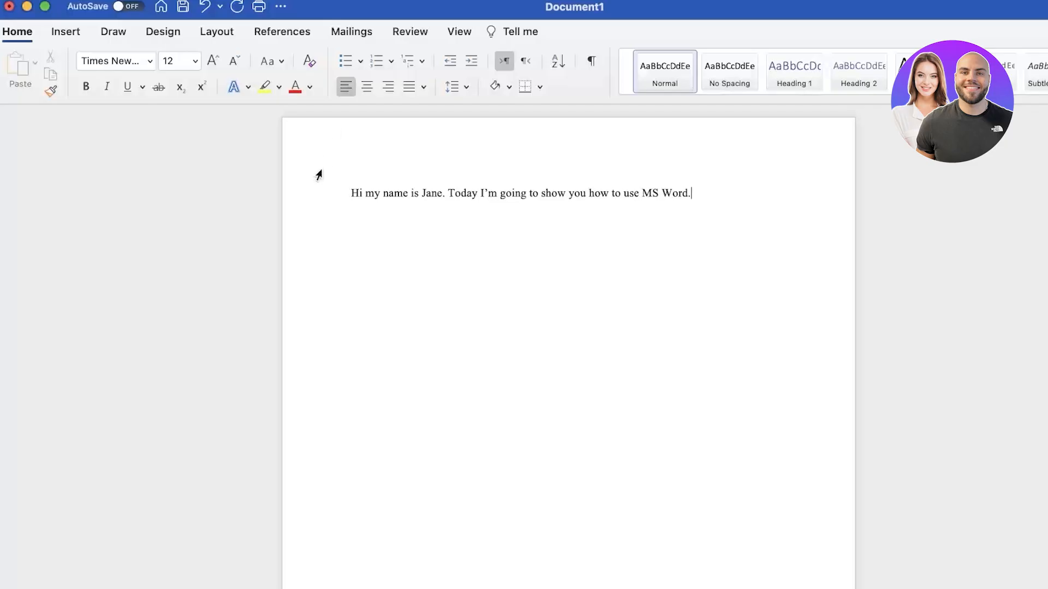
{"action": "left_click", "coordinate": [214, 32]}
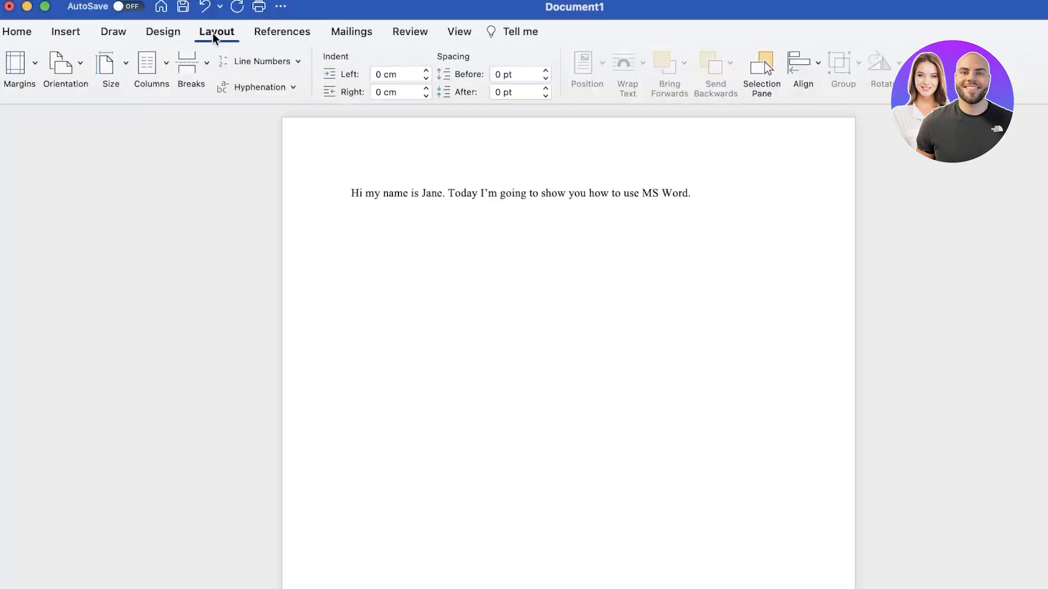
Review the margin presets and Custom Margins settings, closing them without changes
{"action": "left_click", "coordinate": [36, 62]}
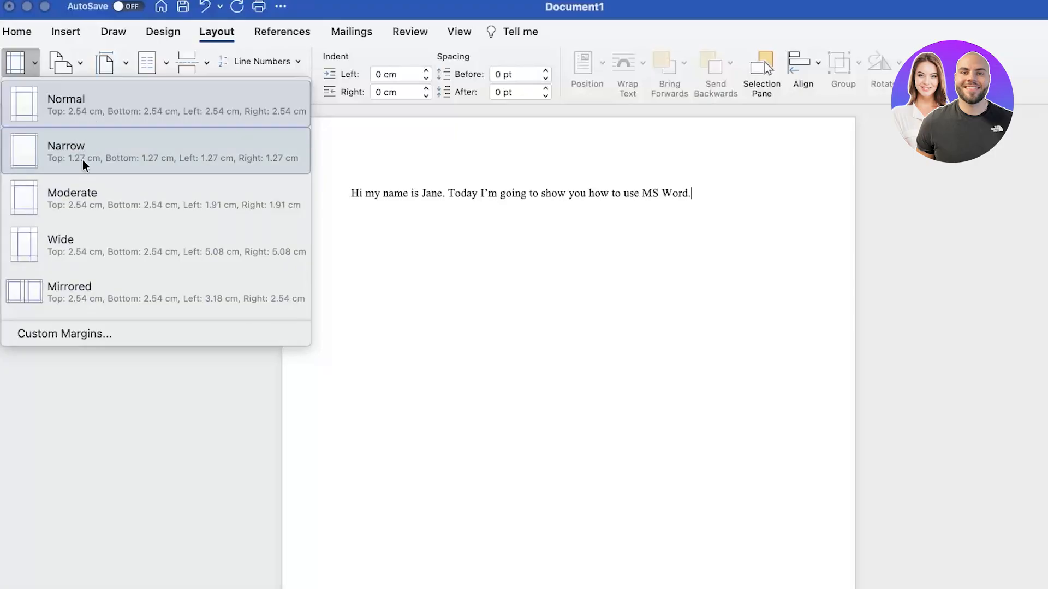
{"action": "left_click", "coordinate": [76, 334]}
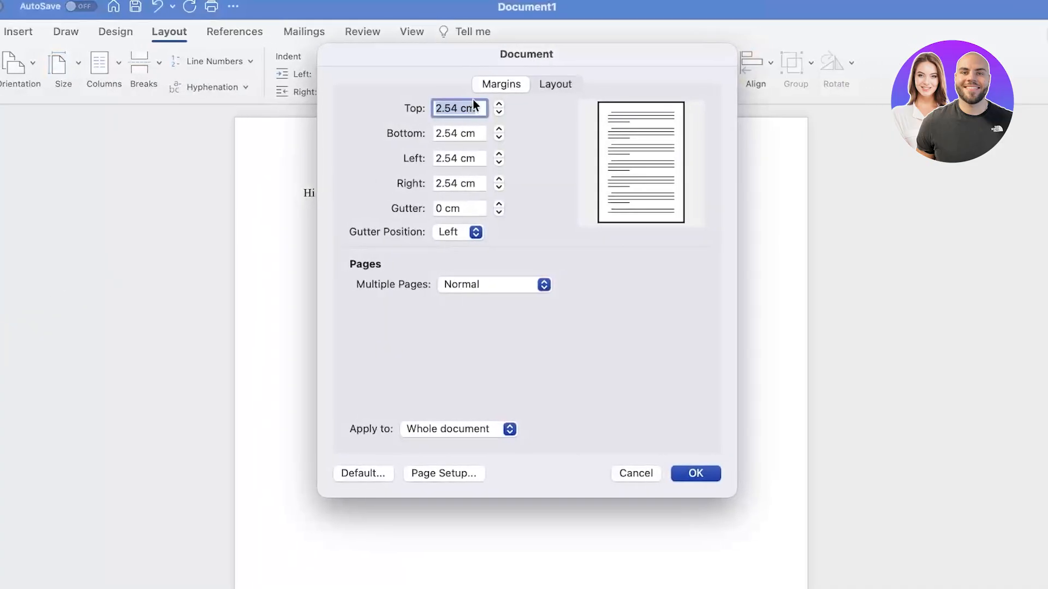
{"action": "left_click", "coordinate": [510, 284]}
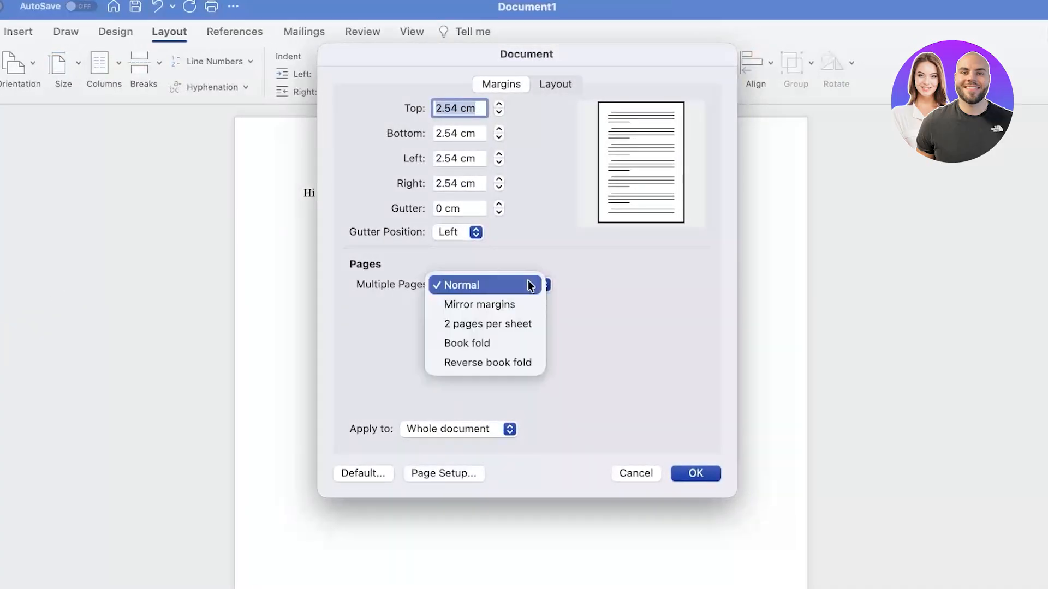
{"action": "left_click", "coordinate": [602, 306]}
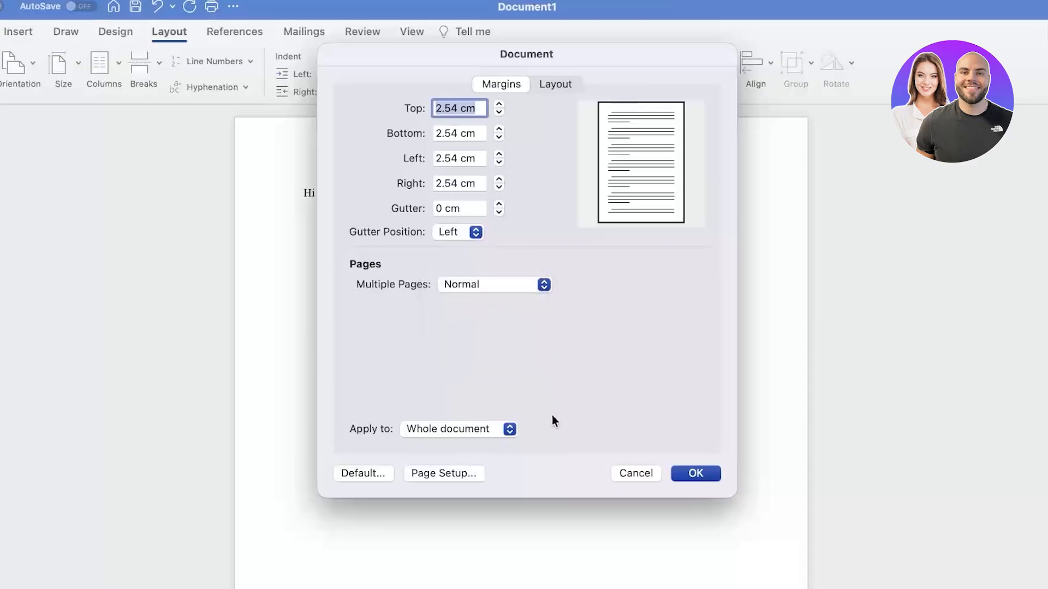
{"action": "left_click", "coordinate": [500, 418]}
{"action": "left_click", "coordinate": [499, 418]}
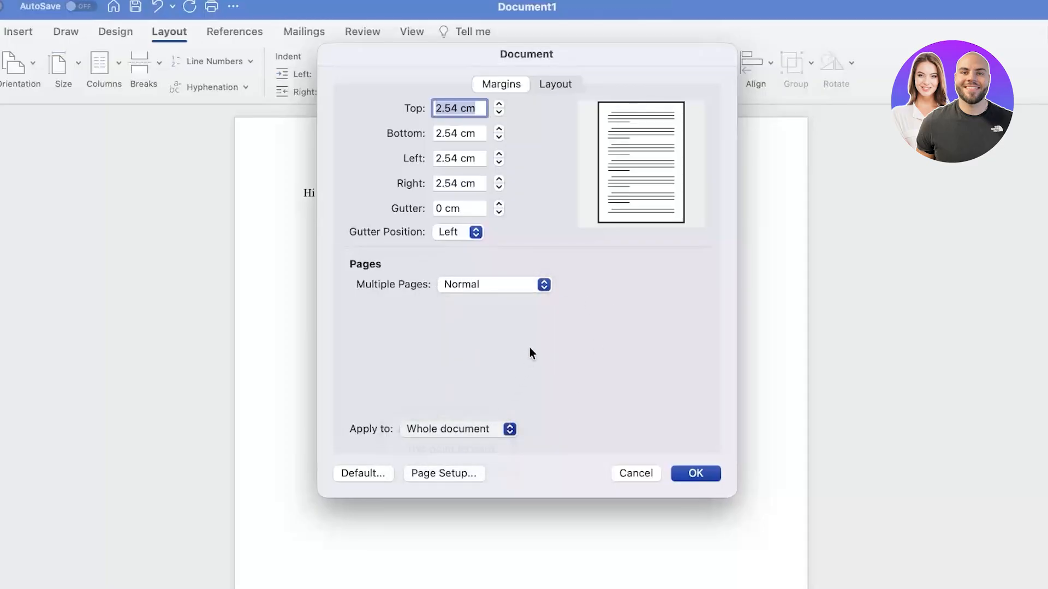
{"action": "left_click", "coordinate": [636, 473]}
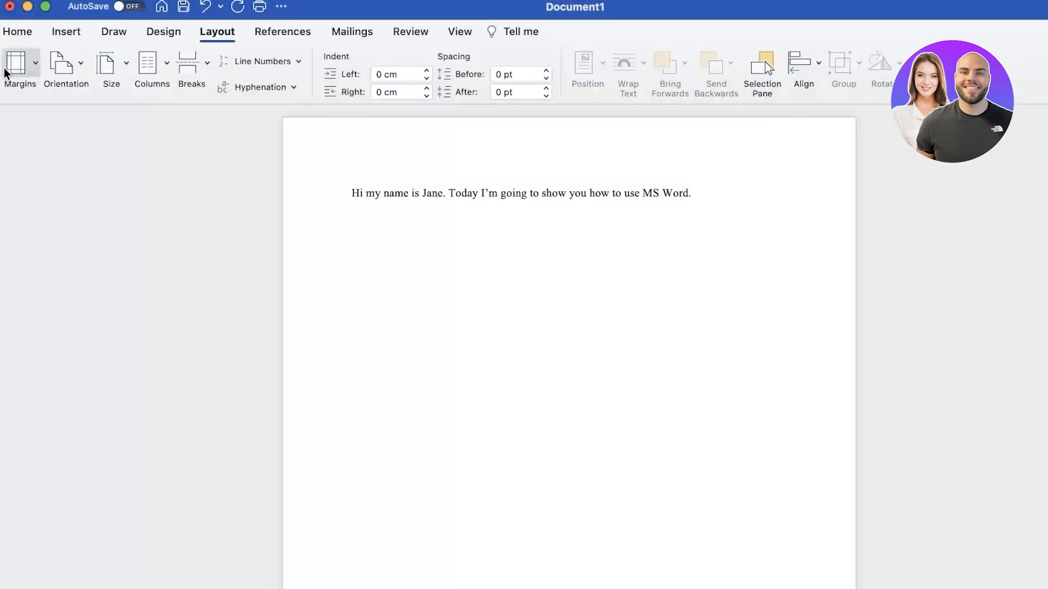
{"action": "left_click", "coordinate": [30, 63]}
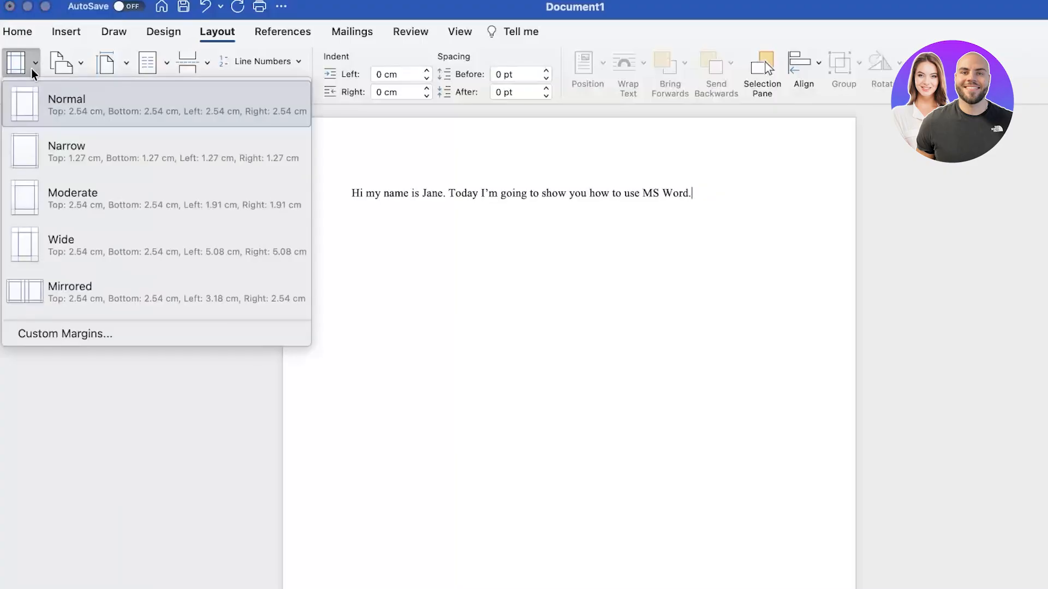
Keep portrait orientation, choose A4 paper size, and look over the column options
{"action": "left_click", "coordinate": [77, 55]}
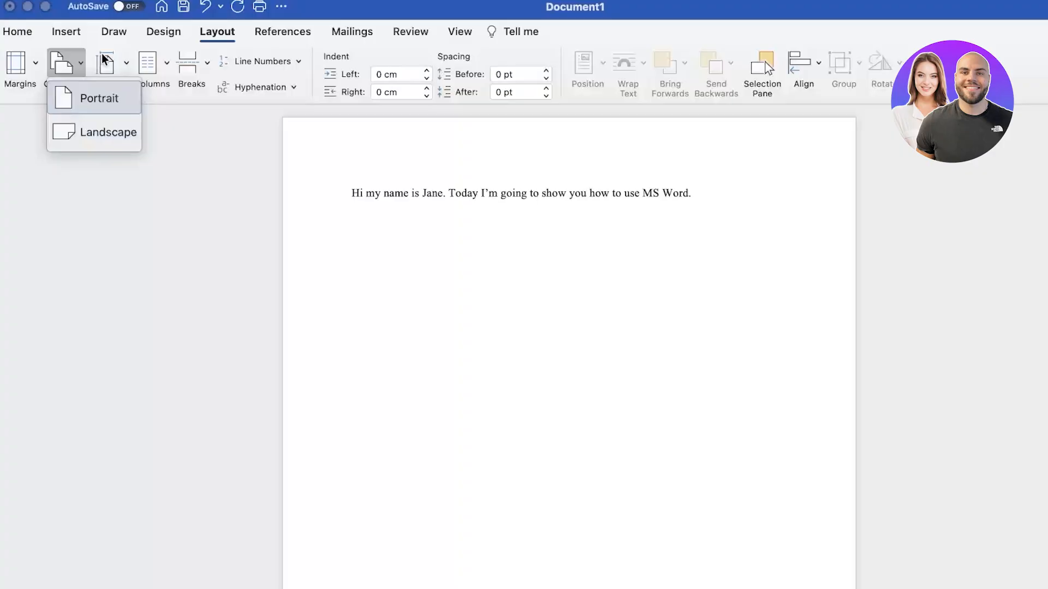
{"action": "left_click", "coordinate": [90, 100]}
{"action": "left_click", "coordinate": [120, 67]}
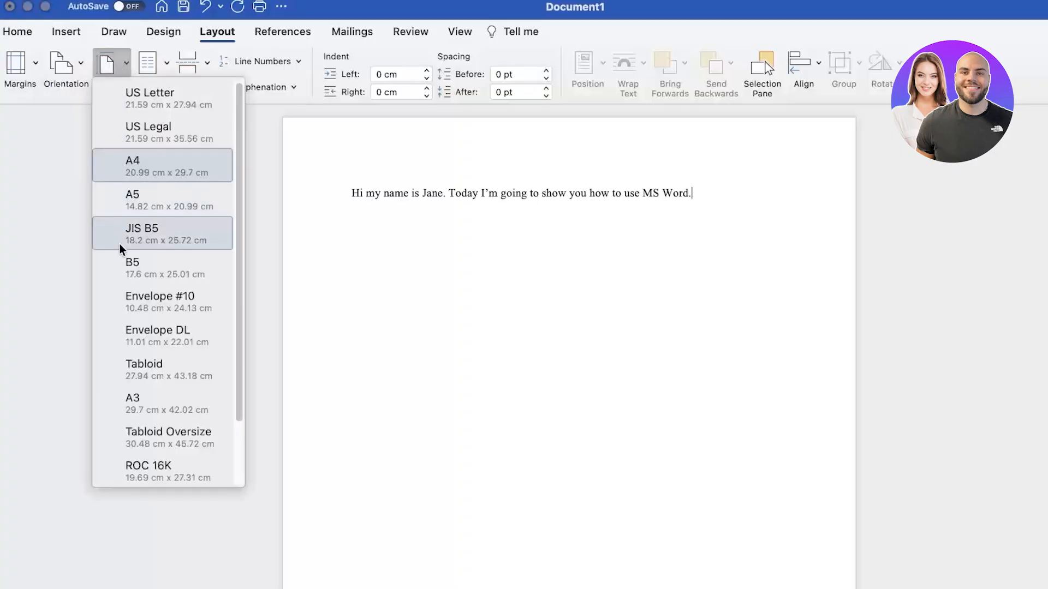
{"action": "left_click", "coordinate": [122, 158]}
{"action": "left_click", "coordinate": [152, 64]}
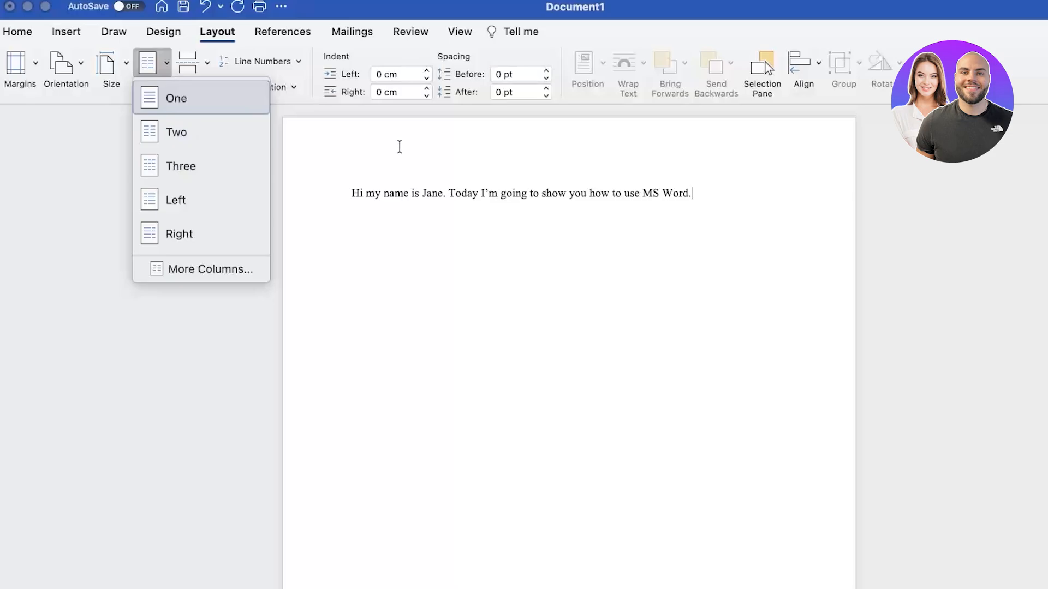
{"action": "left_click", "coordinate": [191, 62]}
Browse the page and section Breaks list without inserting any break
{"action": "left_click", "coordinate": [193, 63]}
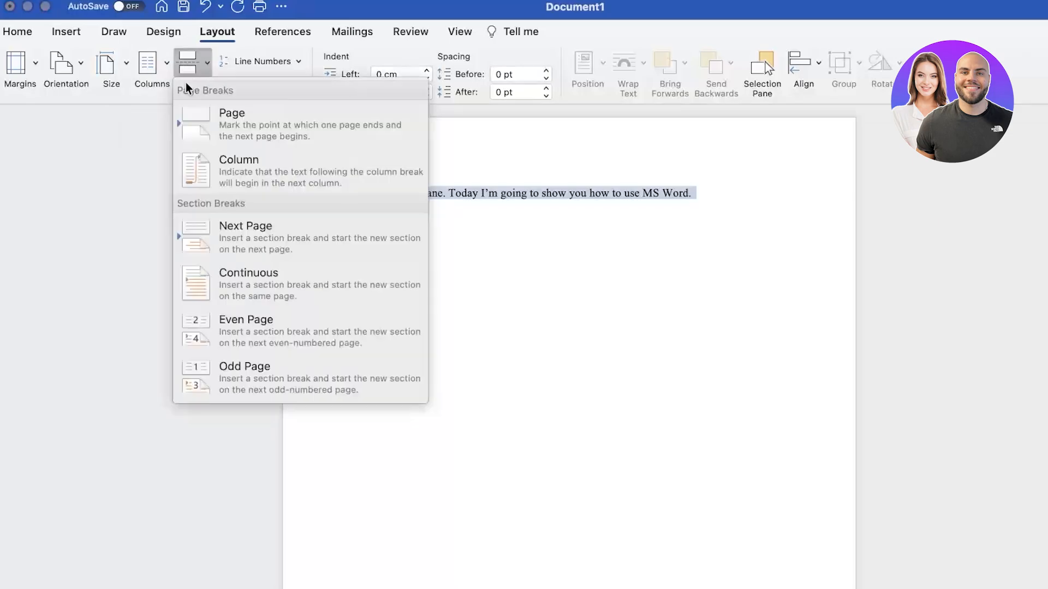
{"action": "left_click", "coordinate": [593, 246]}
{"action": "left_click", "coordinate": [672, 207]}
{"action": "left_click", "coordinate": [704, 205]}
{"action": "scroll", "coordinate": [707, 212], "scroll_direction": "down", "scroll_amount": 5}
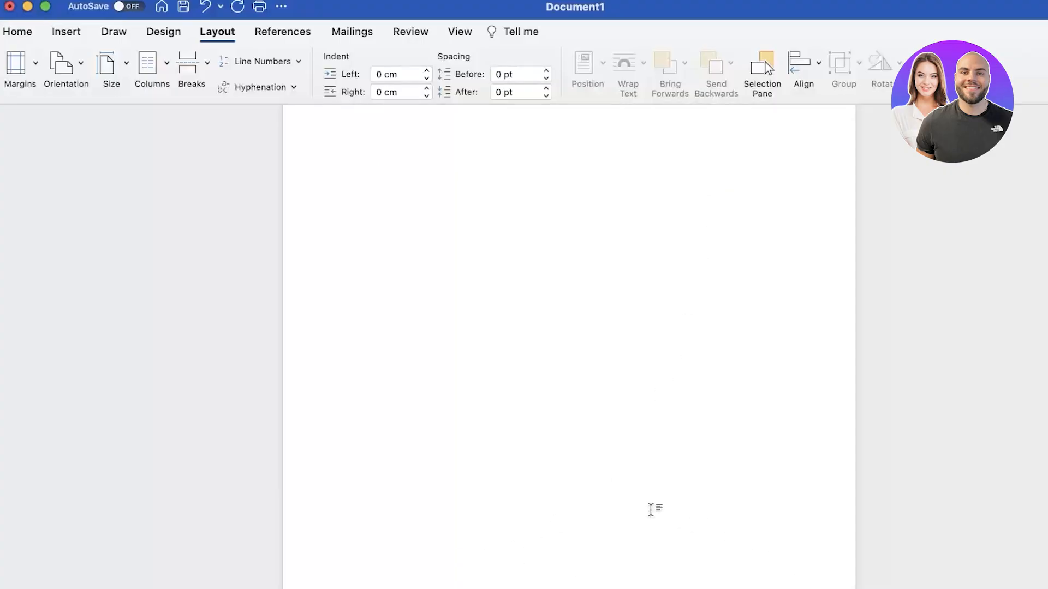
{"action": "scroll", "coordinate": [654, 505], "scroll_direction": "up", "scroll_amount": 5}
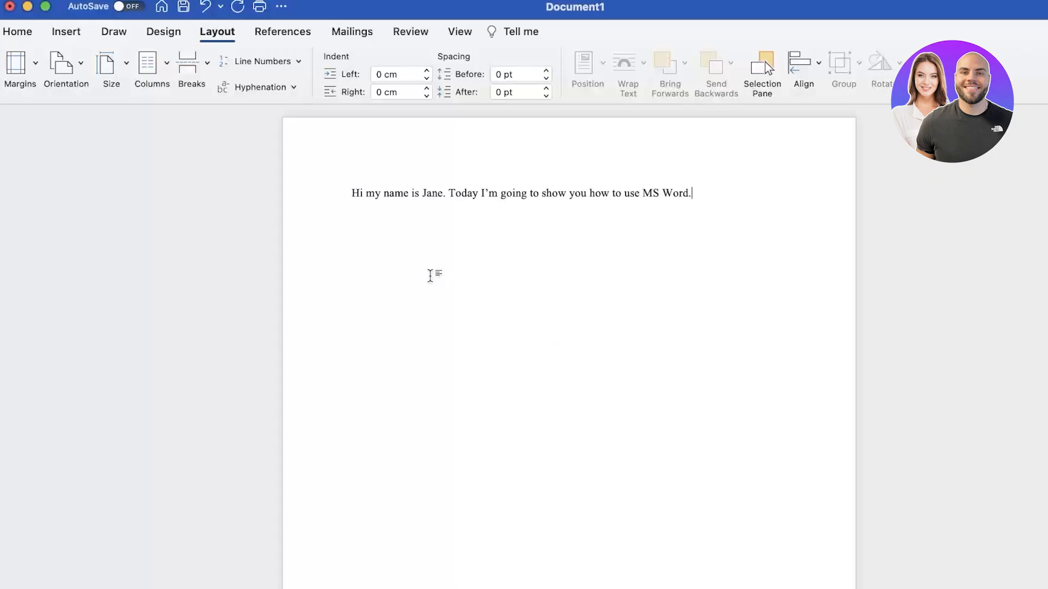
{"action": "left_click", "coordinate": [201, 61]}
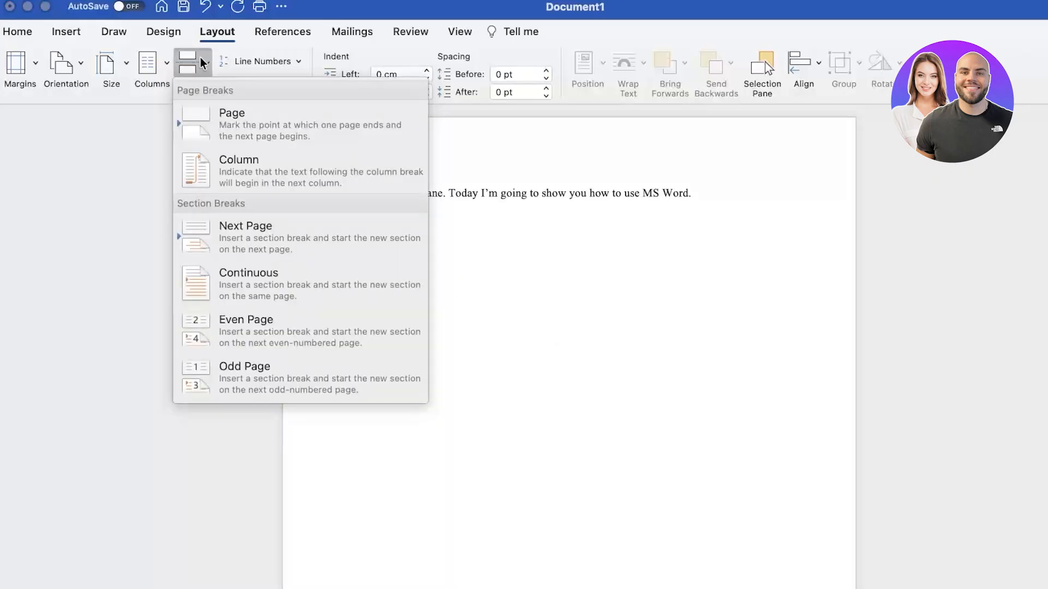
{"action": "left_click", "coordinate": [752, 218]}
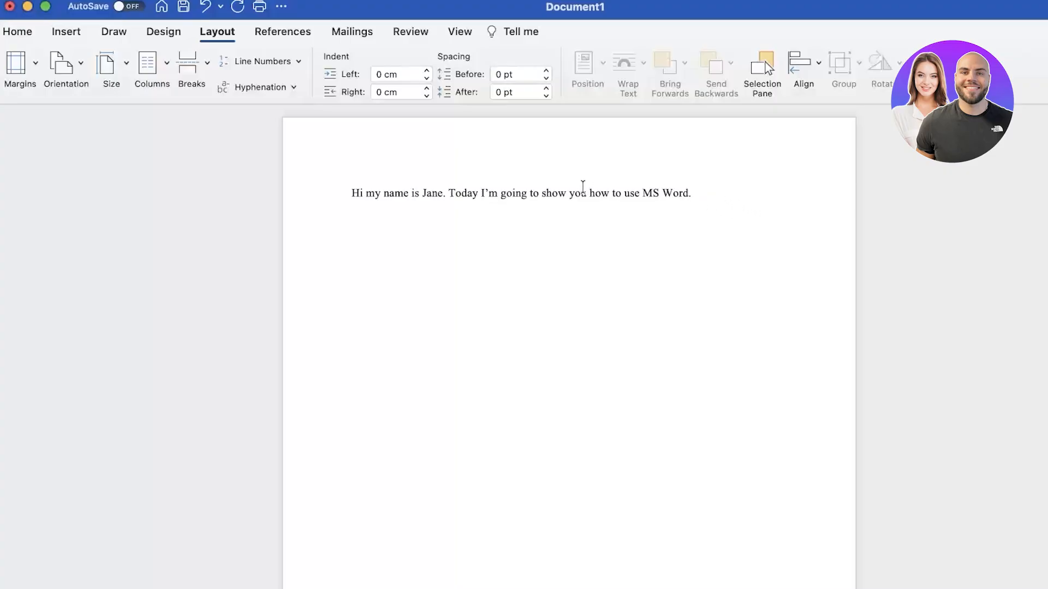
Check the Hyphenation and Line Numbers options, leaving them unchanged, and return to the text
{"action": "left_click", "coordinate": [266, 89]}
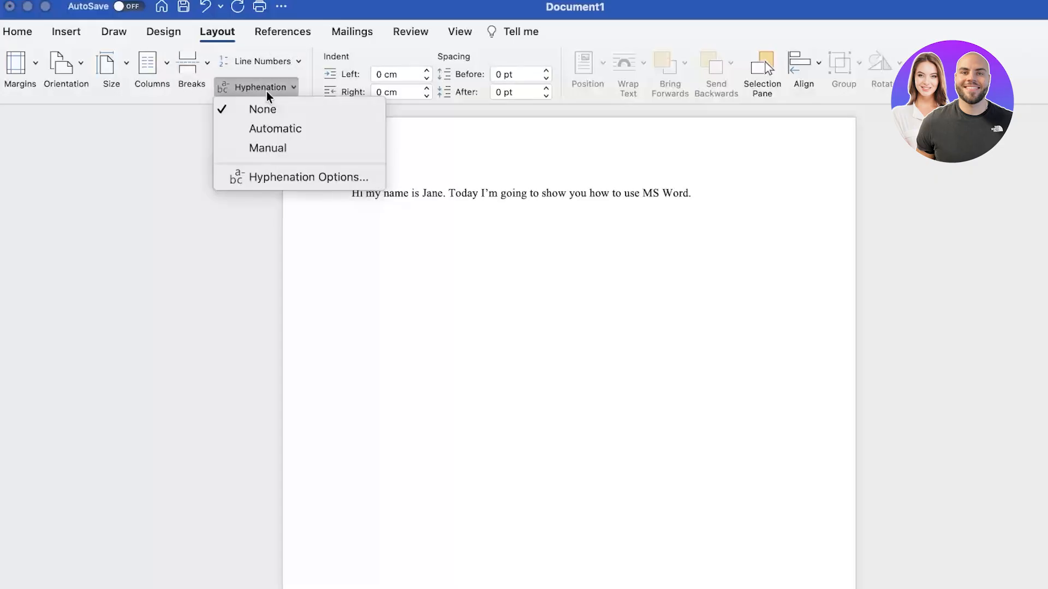
{"action": "left_click", "coordinate": [283, 58]}
{"action": "left_click", "coordinate": [282, 58]}
{"action": "left_click", "coordinate": [388, 54]}
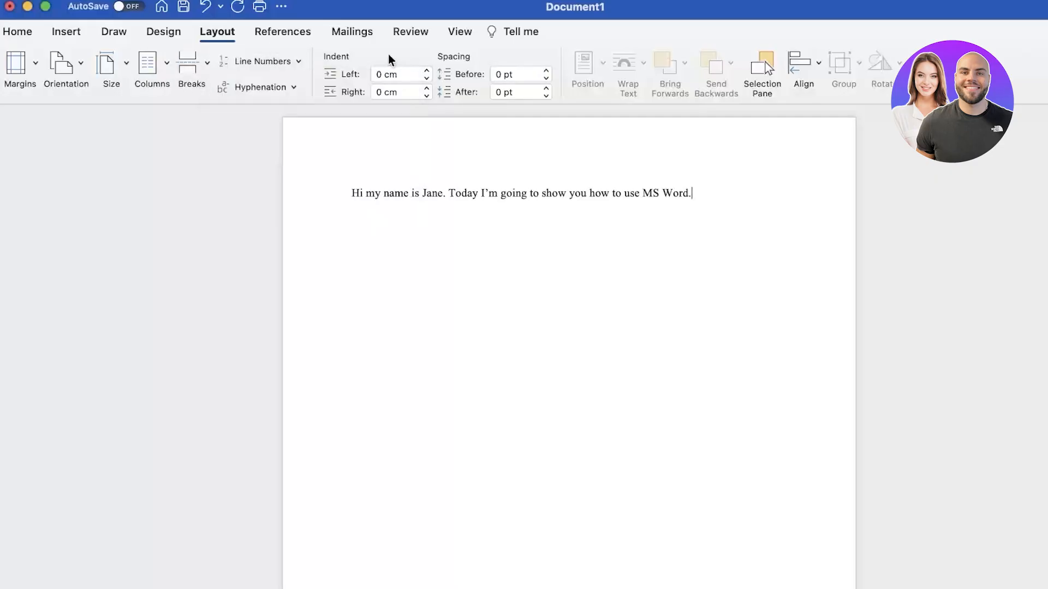
{"action": "left_click", "coordinate": [381, 193]}
{"action": "left_click", "coordinate": [22, 31]}
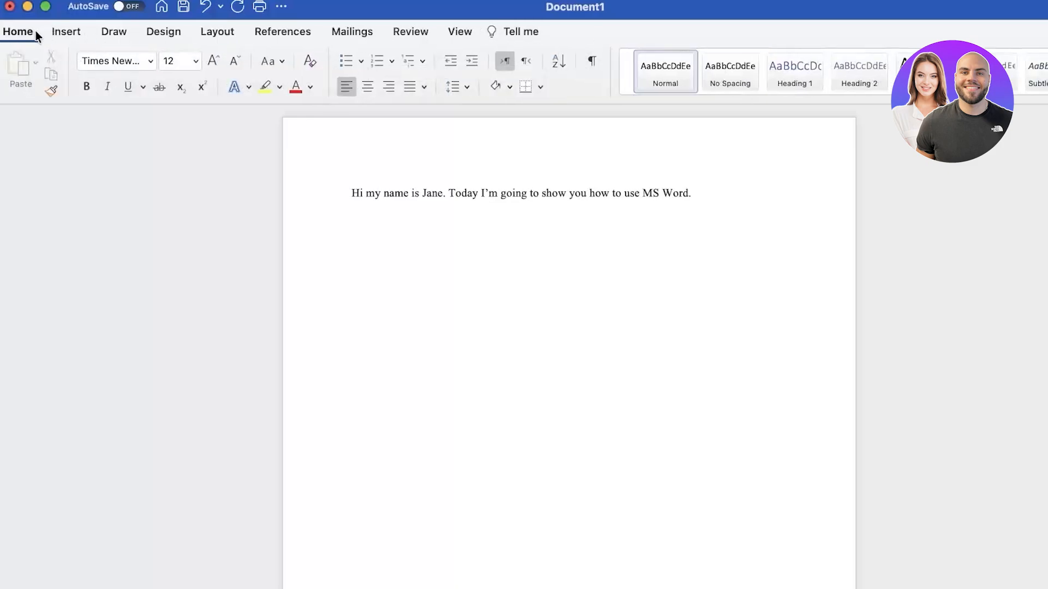
{"action": "left_click", "coordinate": [303, 198]}
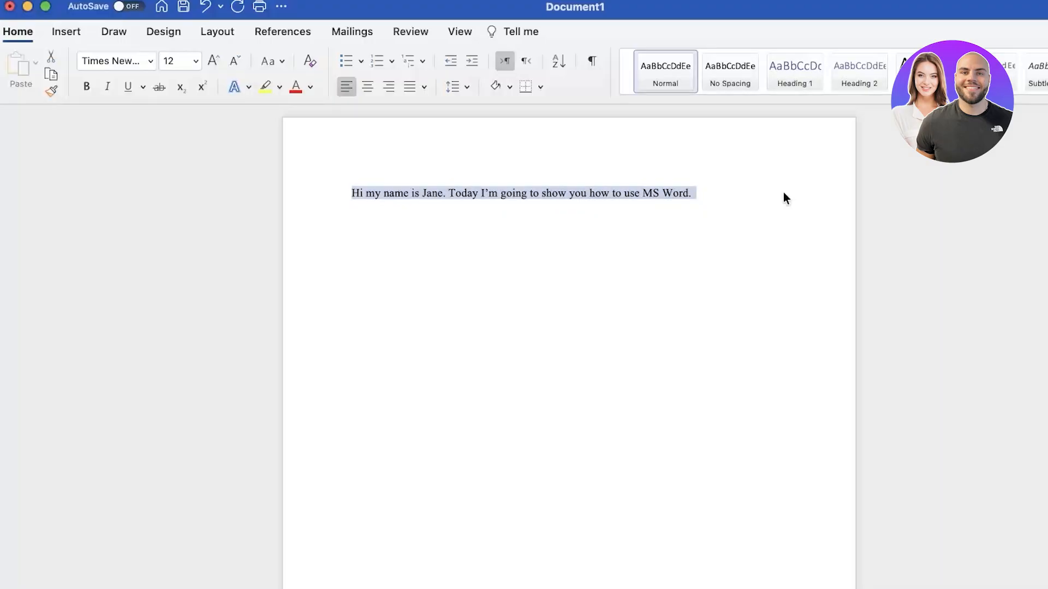
{"action": "left_click", "coordinate": [347, 202]}
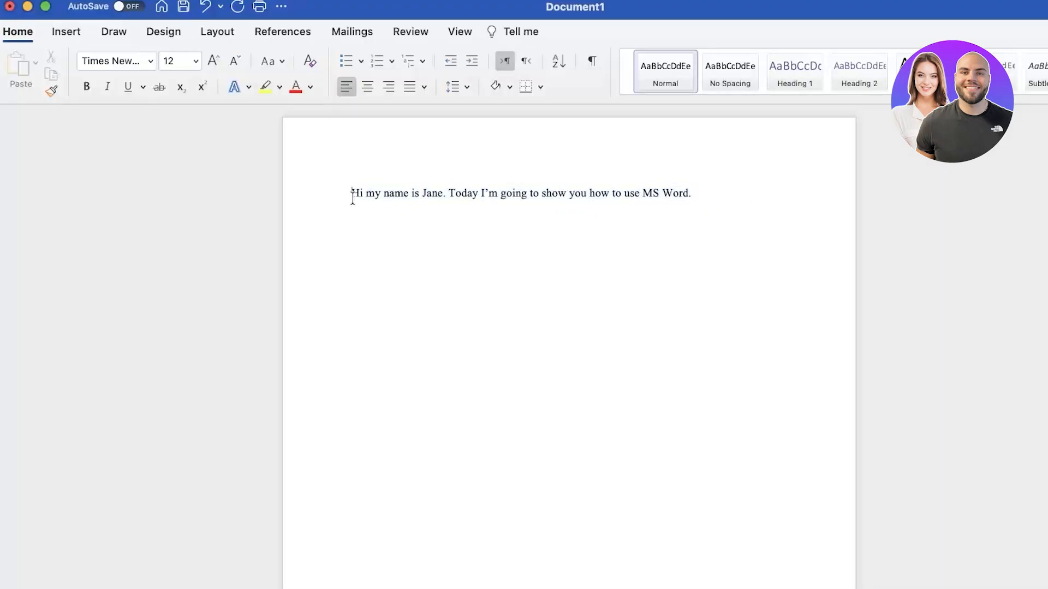
{"action": "left_click_drag", "start_coordinate": [351, 202], "coordinate": [693, 195]}
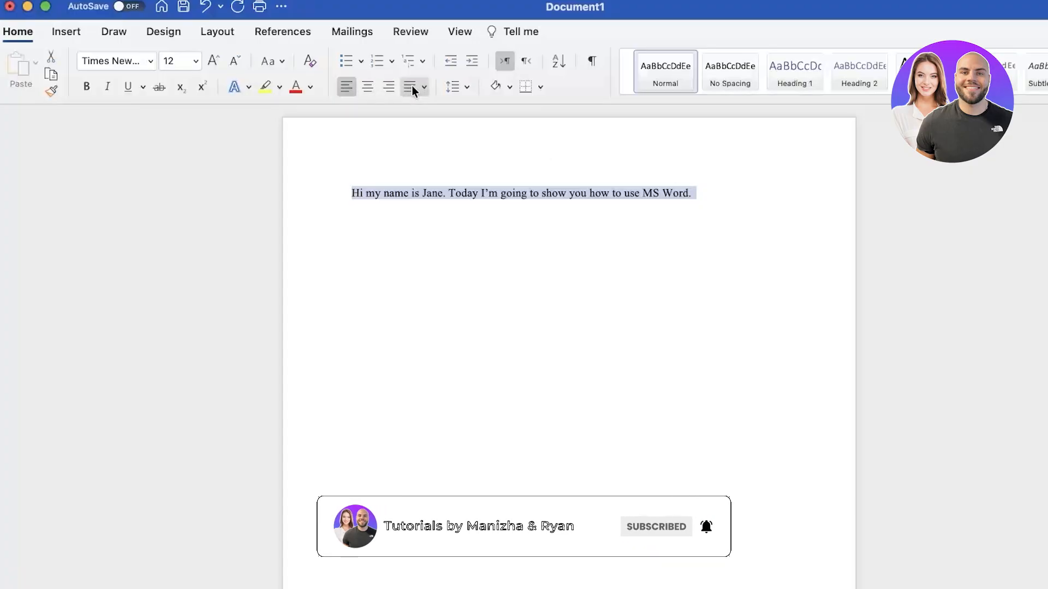
{"action": "left_click", "coordinate": [367, 87]}
{"action": "left_click", "coordinate": [388, 86]}
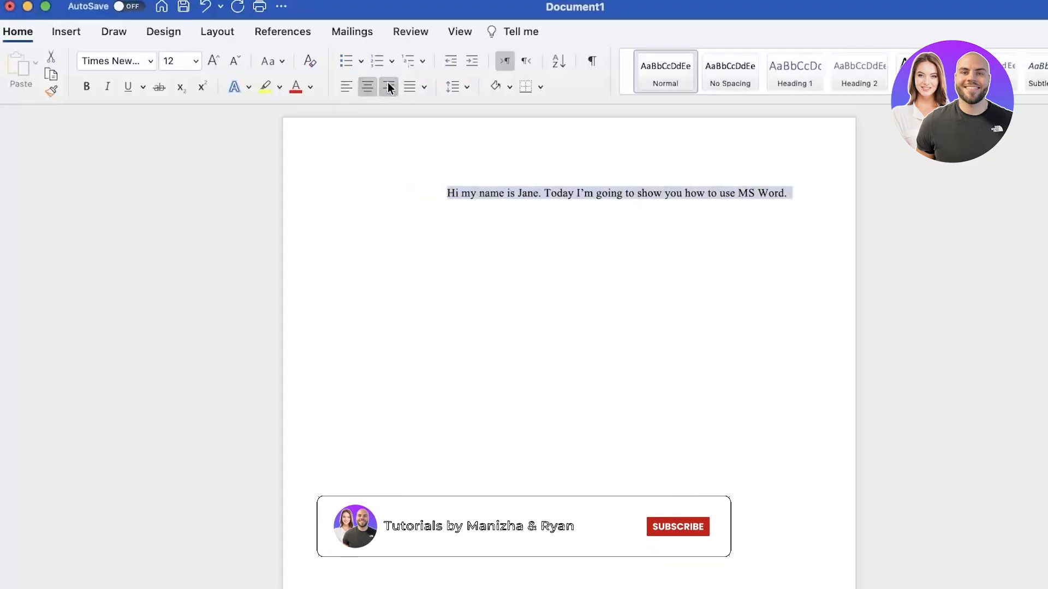
{"action": "left_click", "coordinate": [416, 86]}
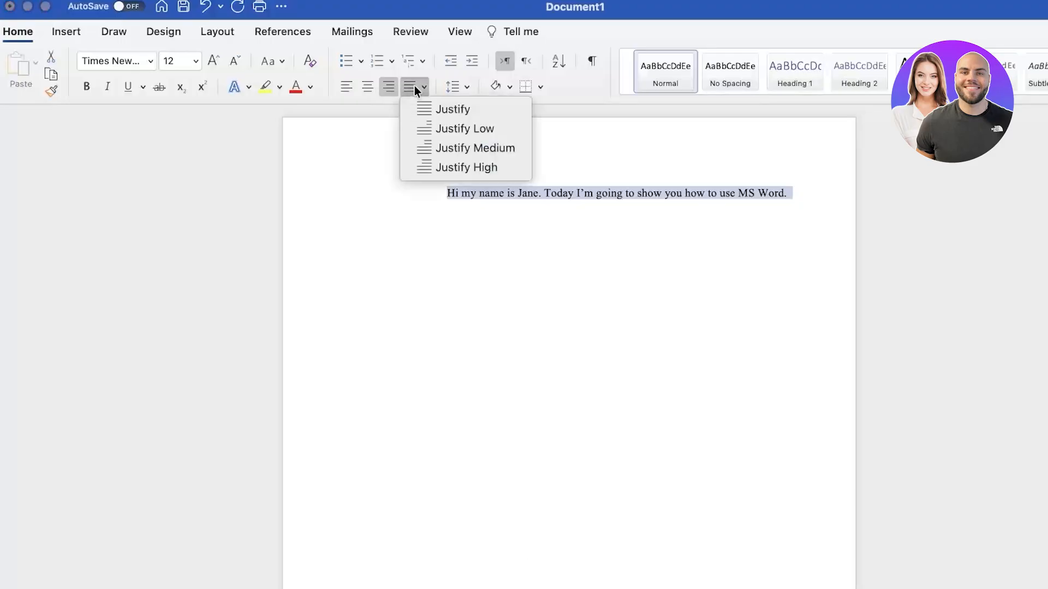
{"action": "left_click", "coordinate": [425, 110]}
{"action": "left_click", "coordinate": [367, 86]}
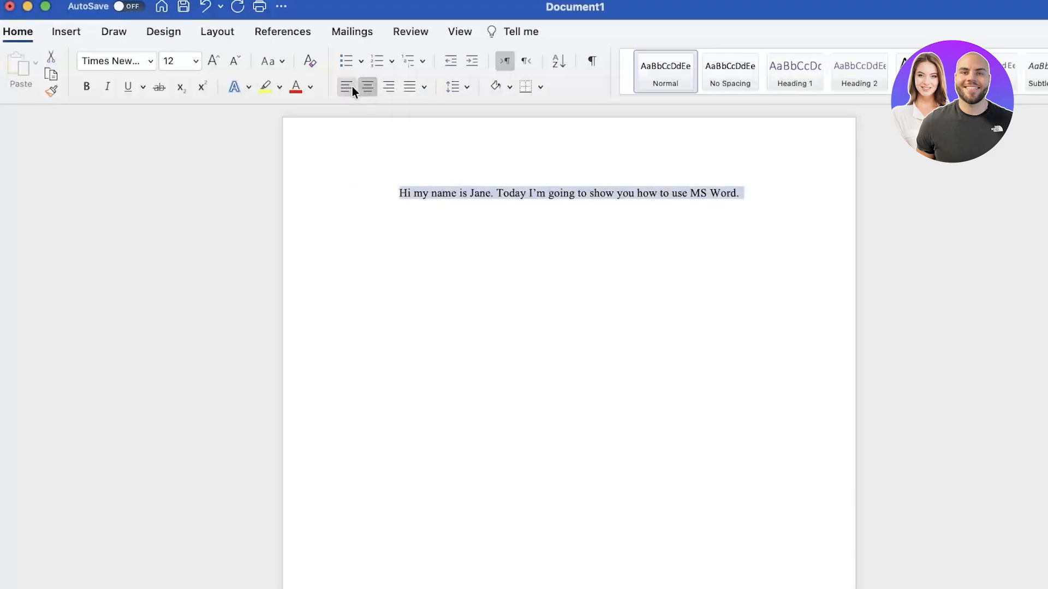
{"action": "left_click", "coordinate": [344, 86]}
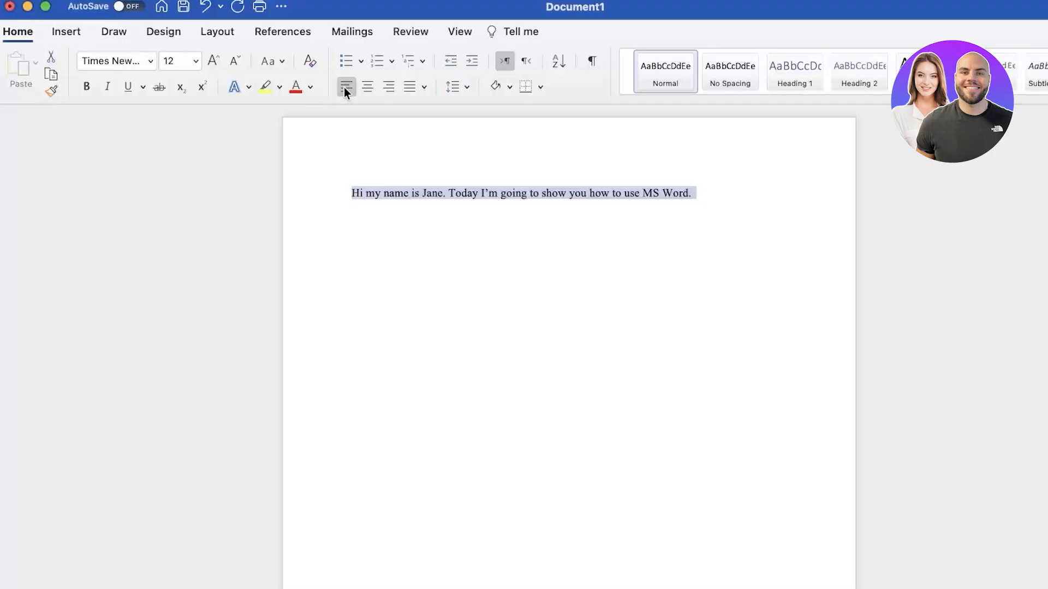
{"action": "left_click", "coordinate": [717, 182]}
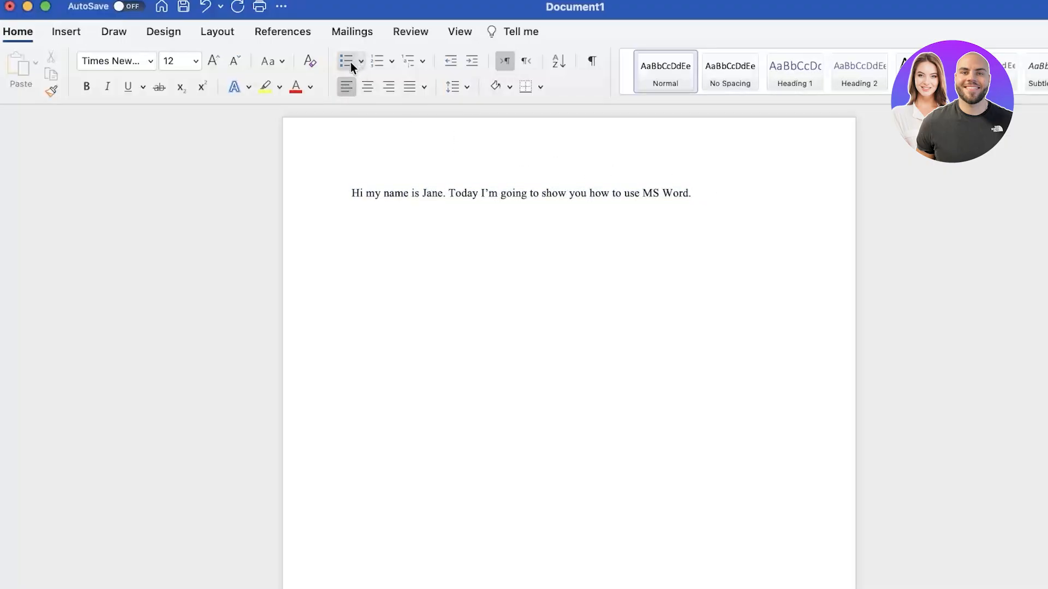
{"action": "key", "text": "Return"}
{"action": "left_click", "coordinate": [347, 60]}
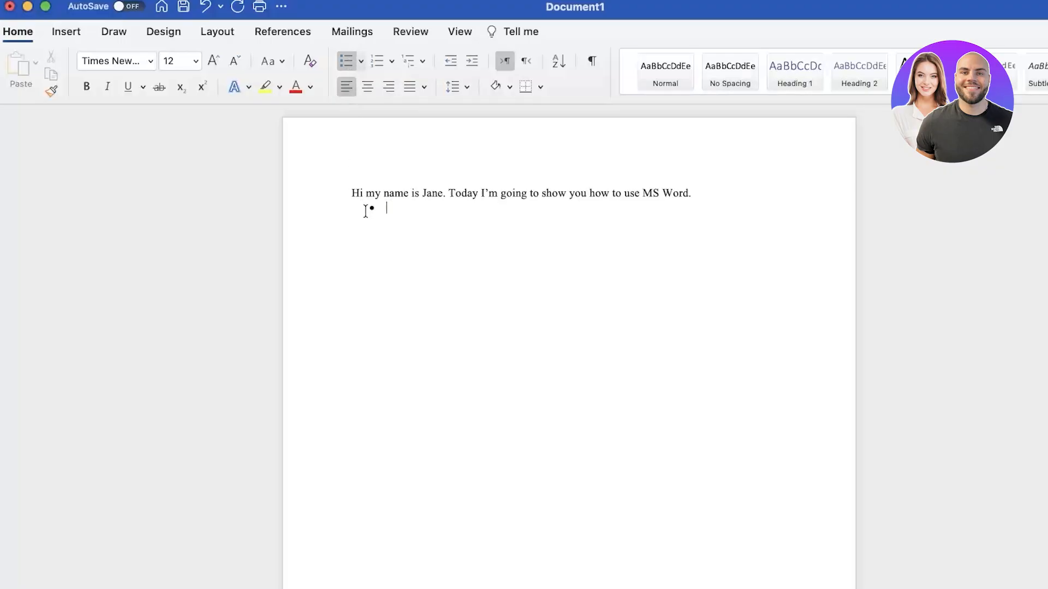
{"action": "key", "text": "BackSpace"}
{"action": "left_click", "coordinate": [347, 59]}
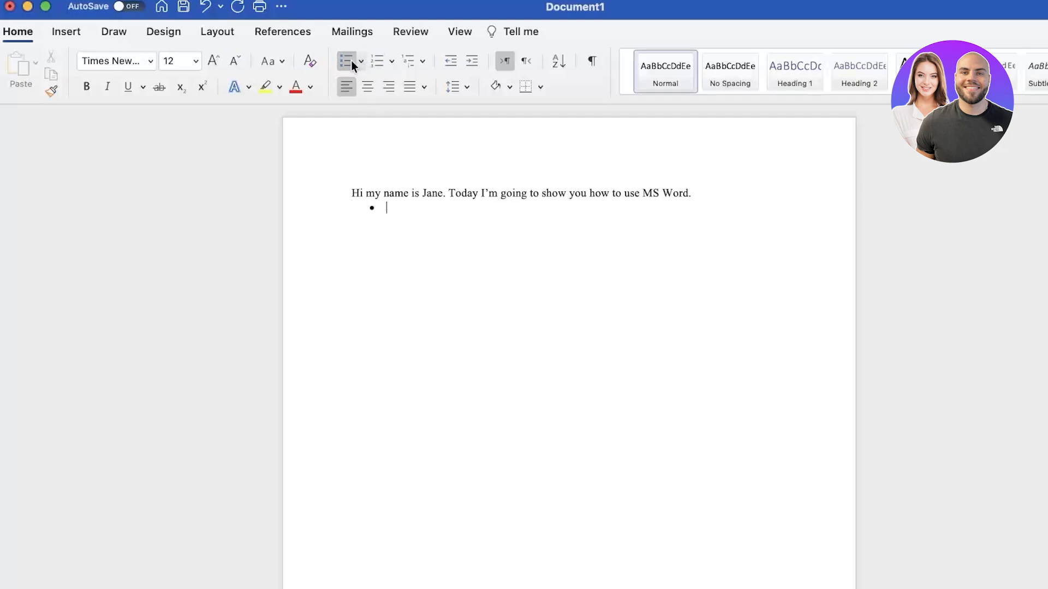
{"action": "left_click", "coordinate": [753, 194]}
{"action": "left_click", "coordinate": [355, 215]}
{"action": "key", "text": "Return"}
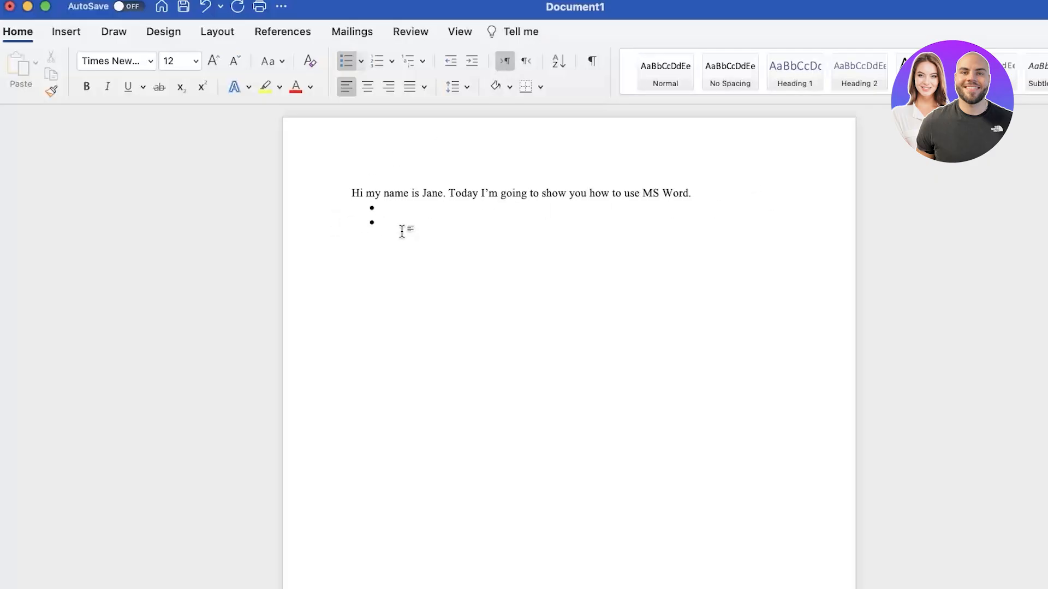
{"action": "left_click", "coordinate": [735, 194]}
{"action": "key", "text": "Return"}
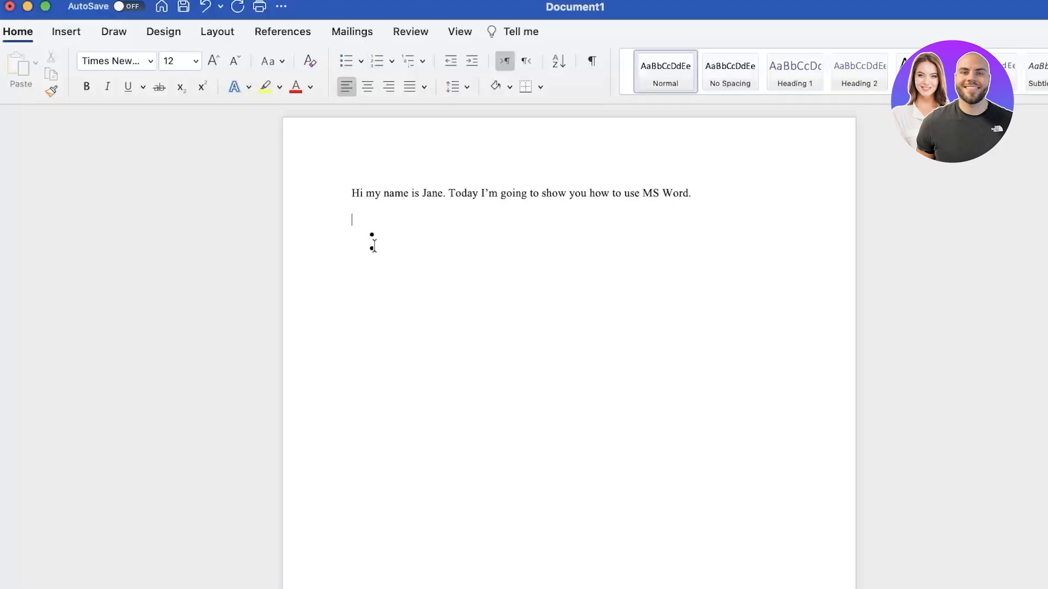
{"action": "left_click", "coordinate": [368, 234]}
{"action": "left_click_drag", "start_coordinate": [374, 269], "coordinate": [367, 239]}
{"action": "key", "text": "BackSpace"}
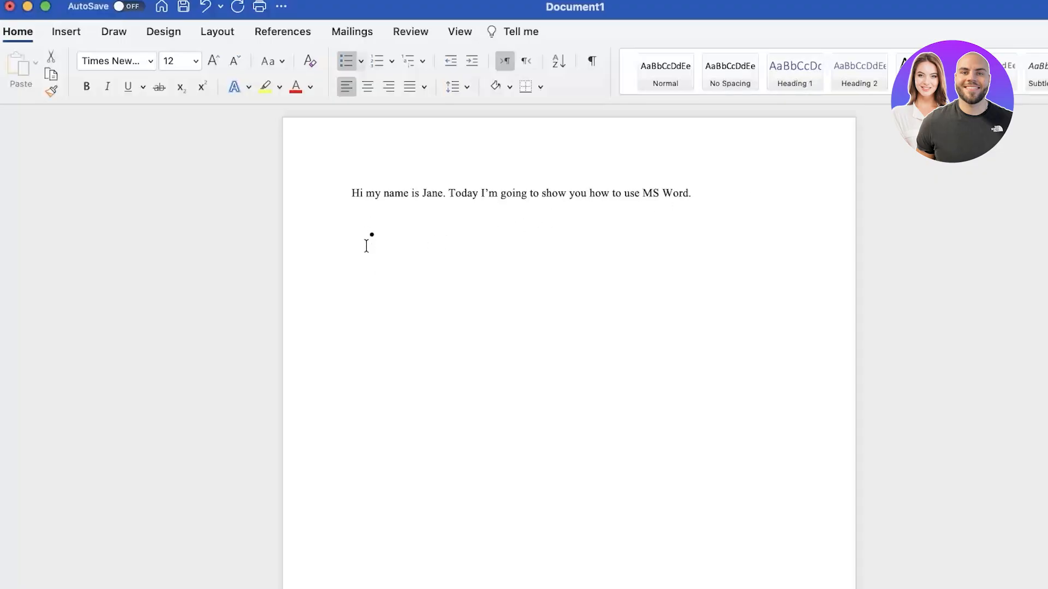
{"action": "key", "text": "BackSpace"}
{"action": "left_click", "coordinate": [526, 61]}
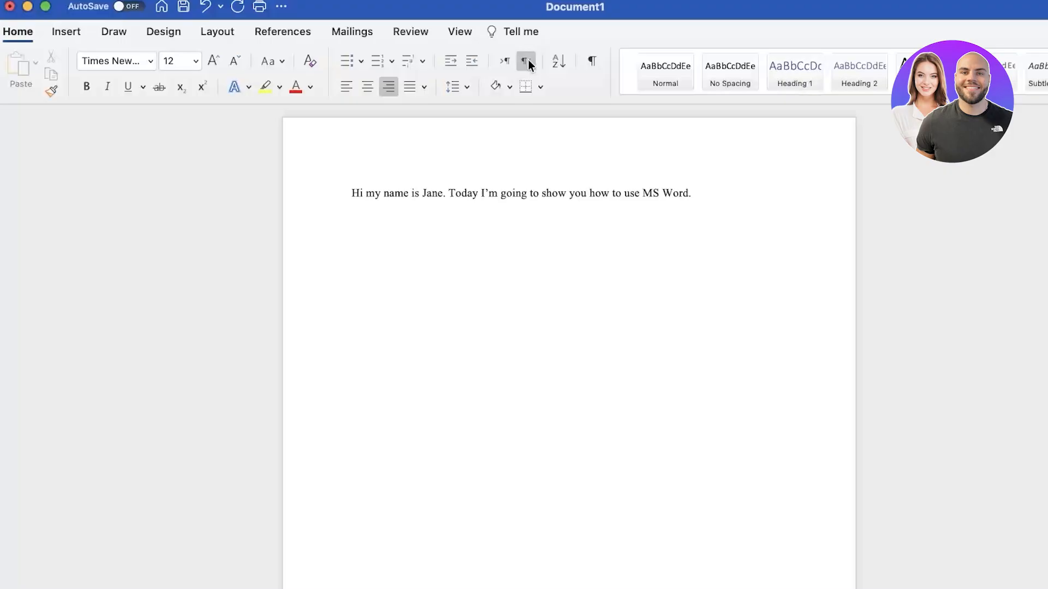
{"action": "left_click", "coordinate": [504, 62]}
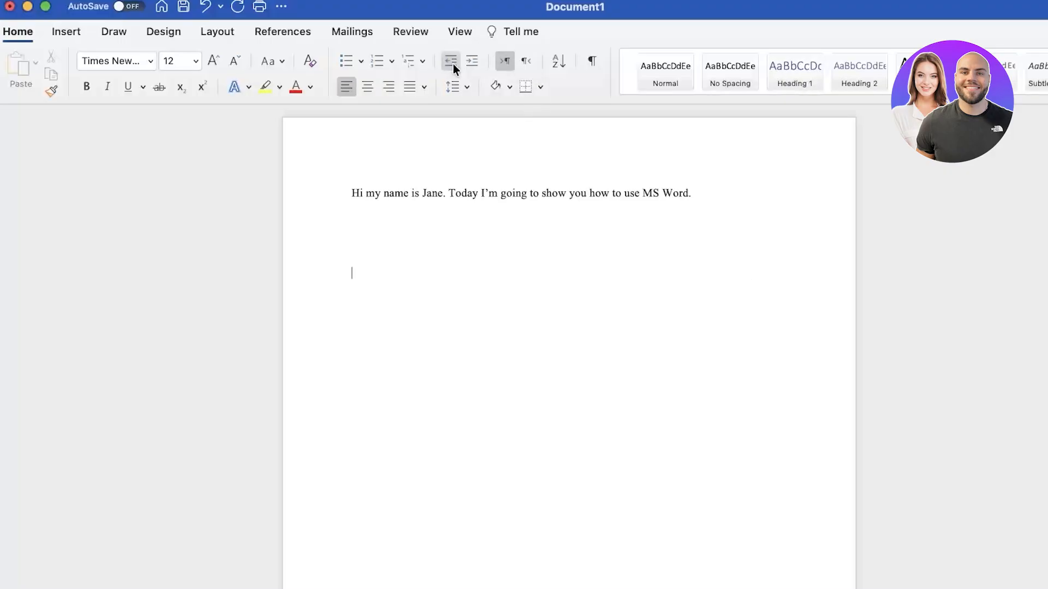
{"action": "left_click", "coordinate": [346, 62]}
{"action": "left_click", "coordinate": [452, 62]}
{"action": "left_click", "coordinate": [391, 255]}
{"action": "left_click", "coordinate": [345, 277]}
{"action": "left_click", "coordinate": [383, 61]}
{"action": "left_click", "coordinate": [407, 61]}
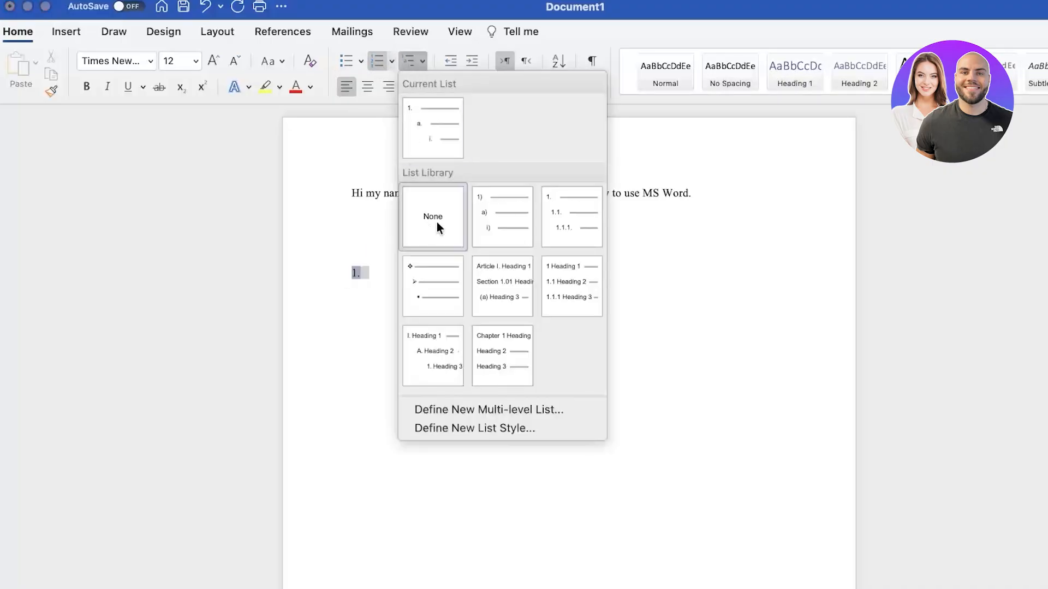
{"action": "left_click", "coordinate": [339, 281]}
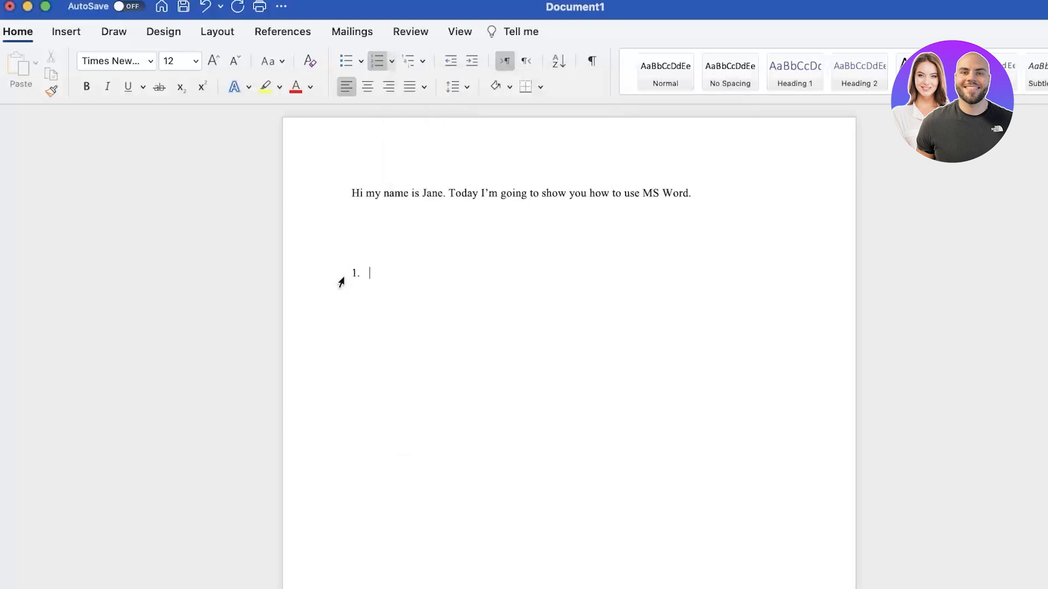
{"action": "key", "text": "BackSpace"}
{"action": "key", "text": "BackSpace"}
{"action": "key", "text": "BackSpace"}
{"action": "key", "text": "BackSpace"}
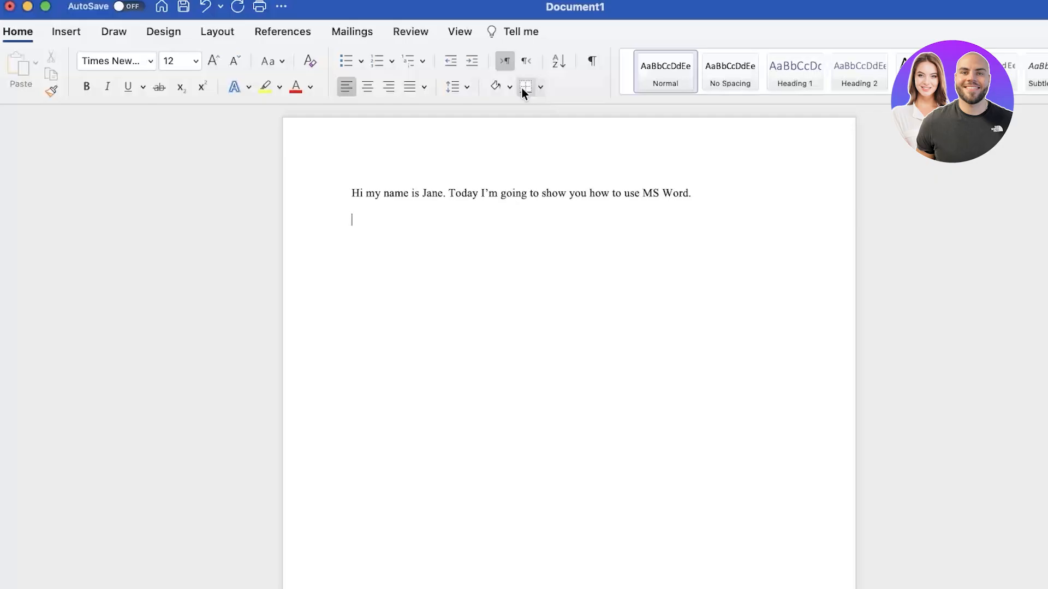
{"action": "left_click", "coordinate": [522, 87]}
{"action": "left_click", "coordinate": [540, 87]}
{"action": "left_click", "coordinate": [413, 247]}
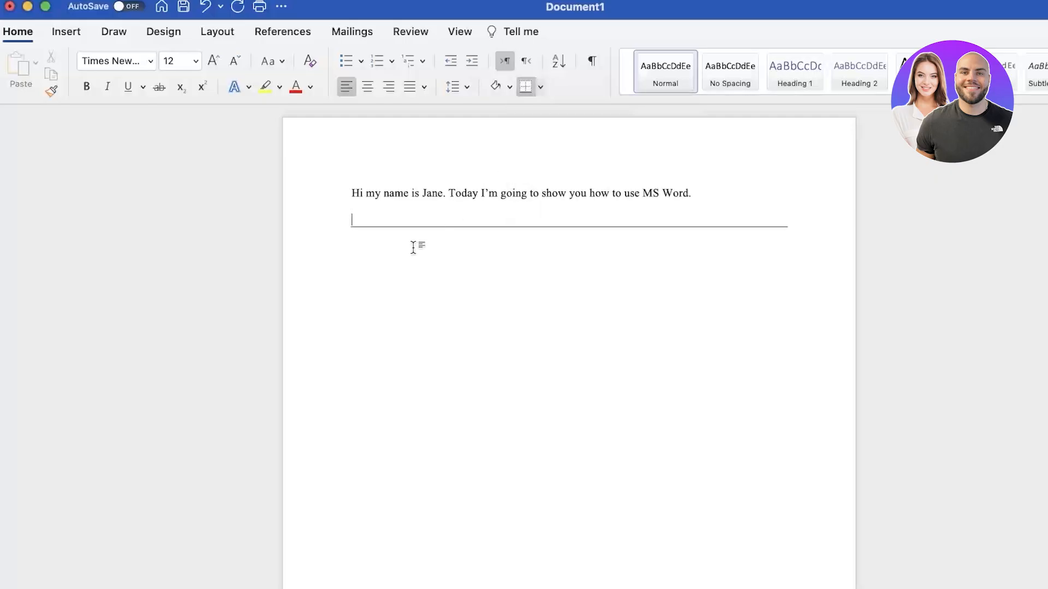
{"action": "left_click", "coordinate": [731, 198]}
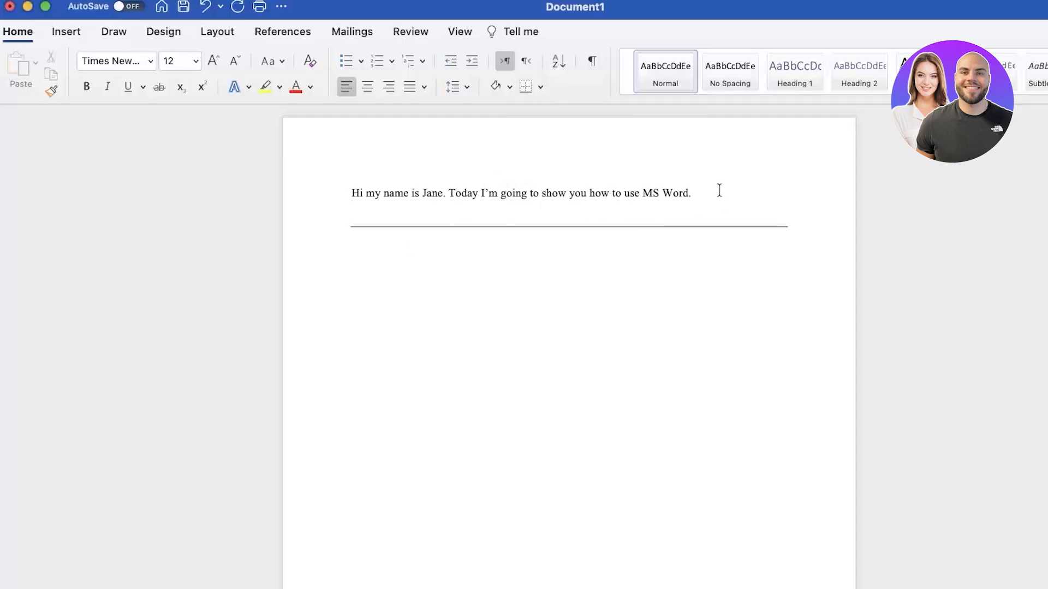
{"action": "left_click", "coordinate": [787, 224]}
{"action": "key", "text": "Return"}
{"action": "key", "text": "Return"}
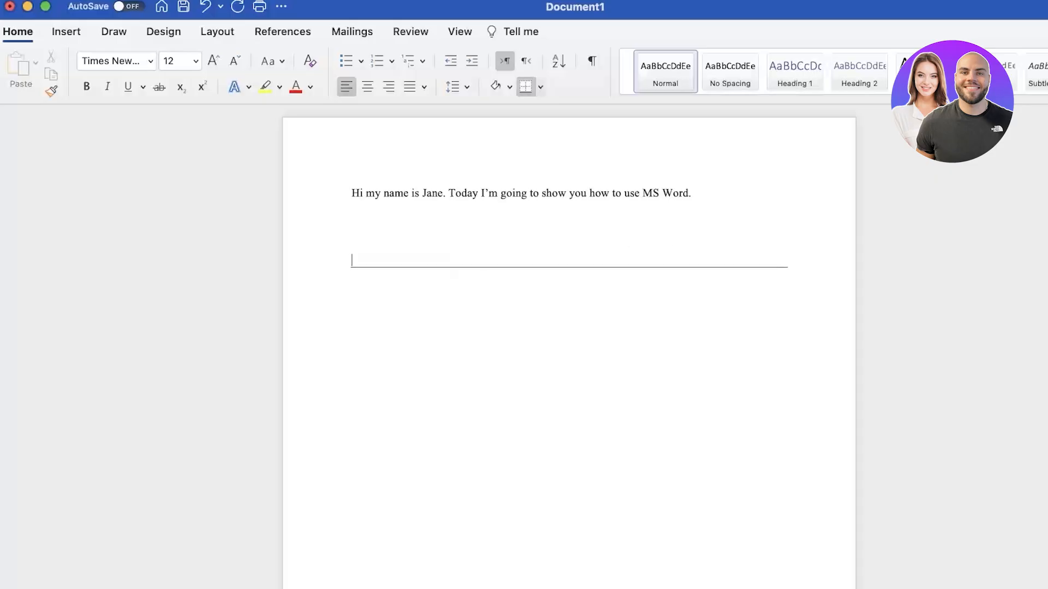
{"action": "key", "text": "BackSpace"}
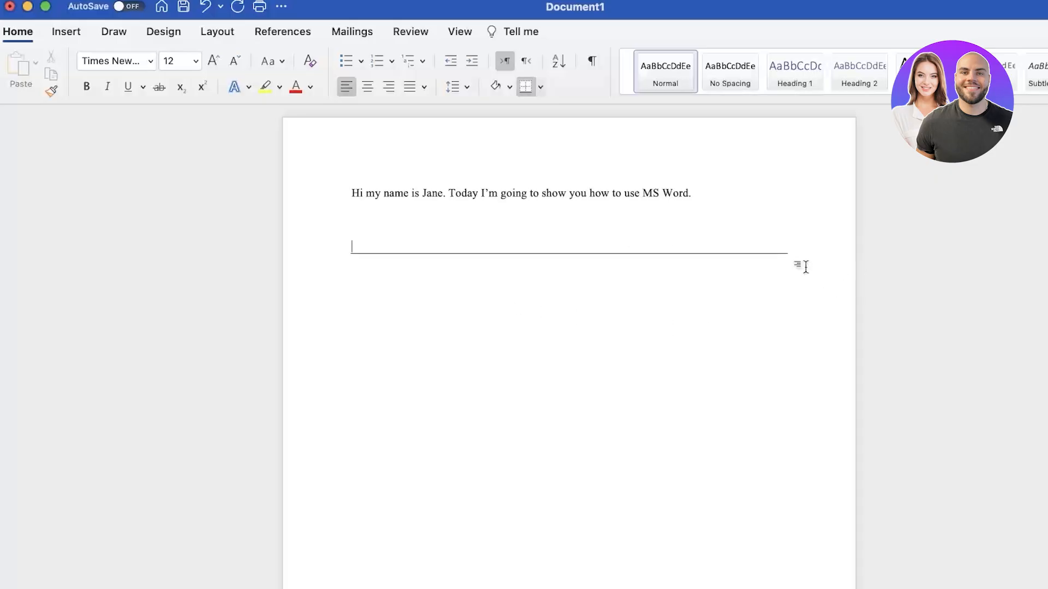
{"action": "key", "text": "BackSpace"}
{"action": "key", "text": "BackSpace"}
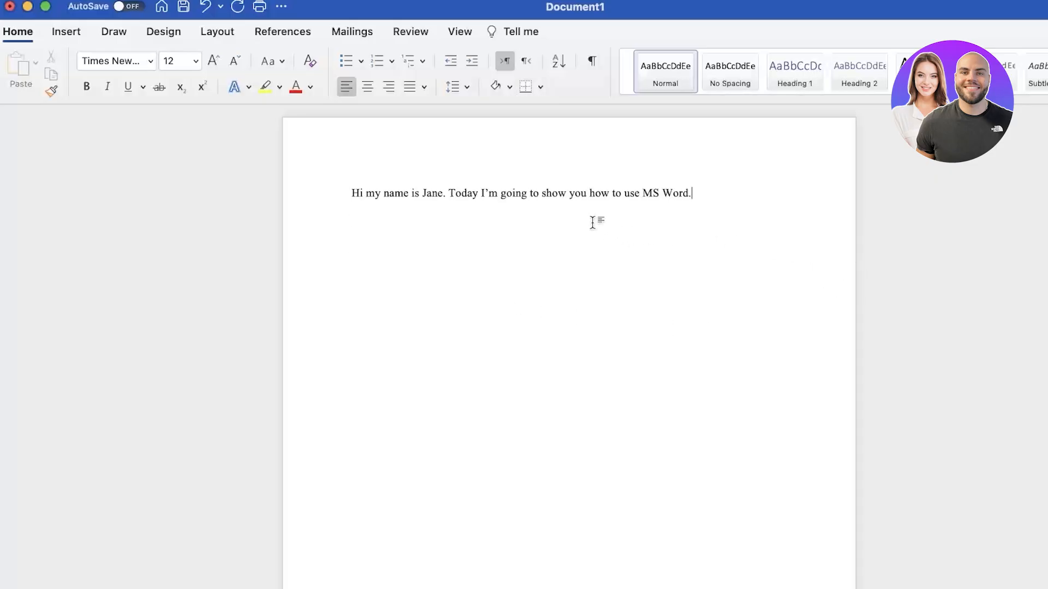
{"action": "key", "text": "Return"}
Insert a 3×2 table with the Table Grid style and drag it to taller rows
{"action": "left_click", "coordinate": [66, 30]}
{"action": "left_click", "coordinate": [115, 66]}
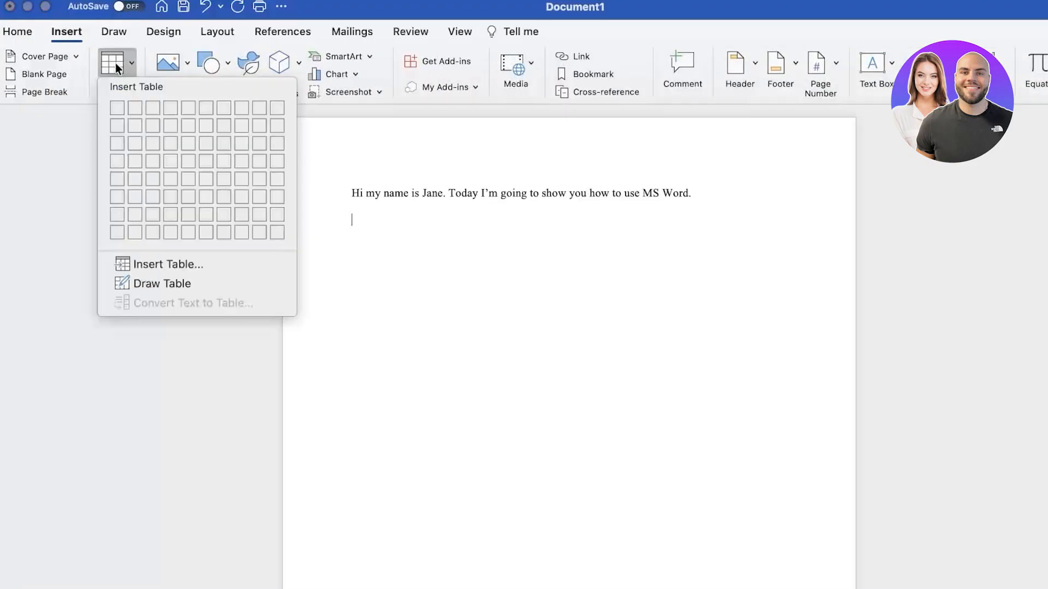
{"action": "left_click", "coordinate": [152, 127]}
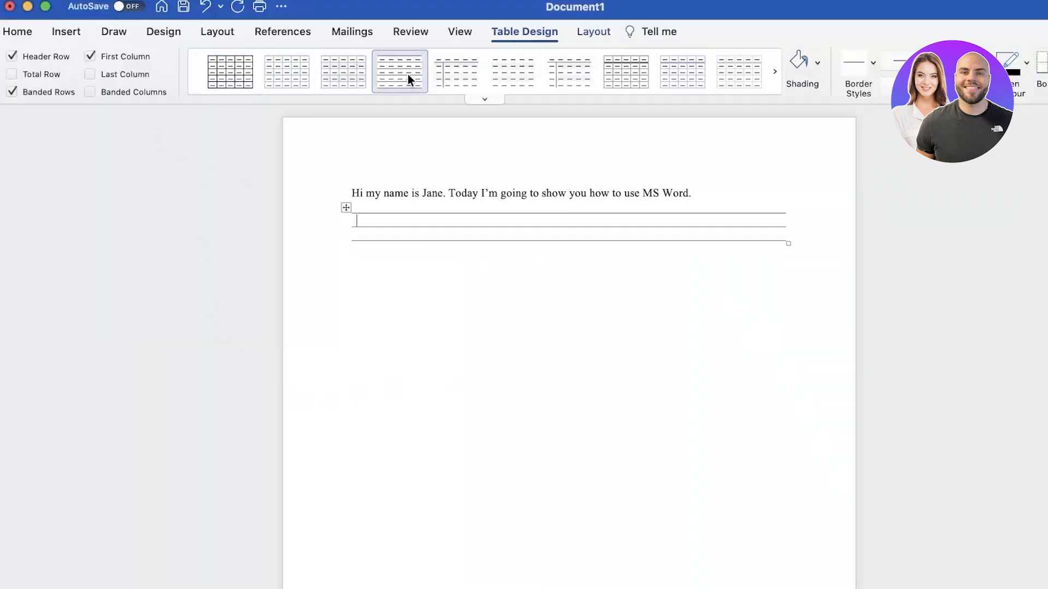
{"action": "left_click", "coordinate": [244, 74]}
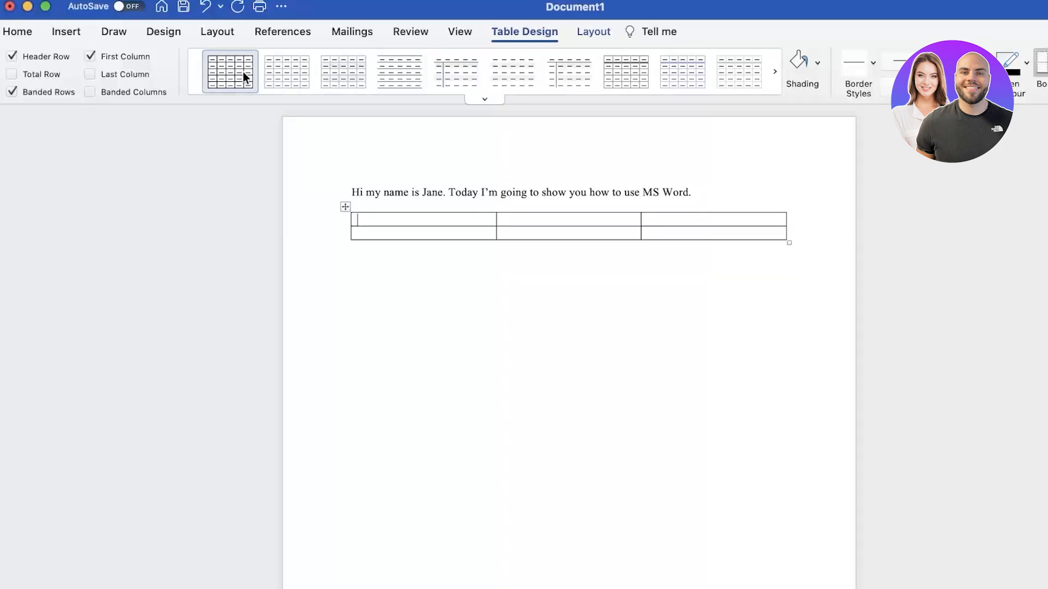
{"action": "left_click_drag", "start_coordinate": [786, 243], "coordinate": [774, 405]}
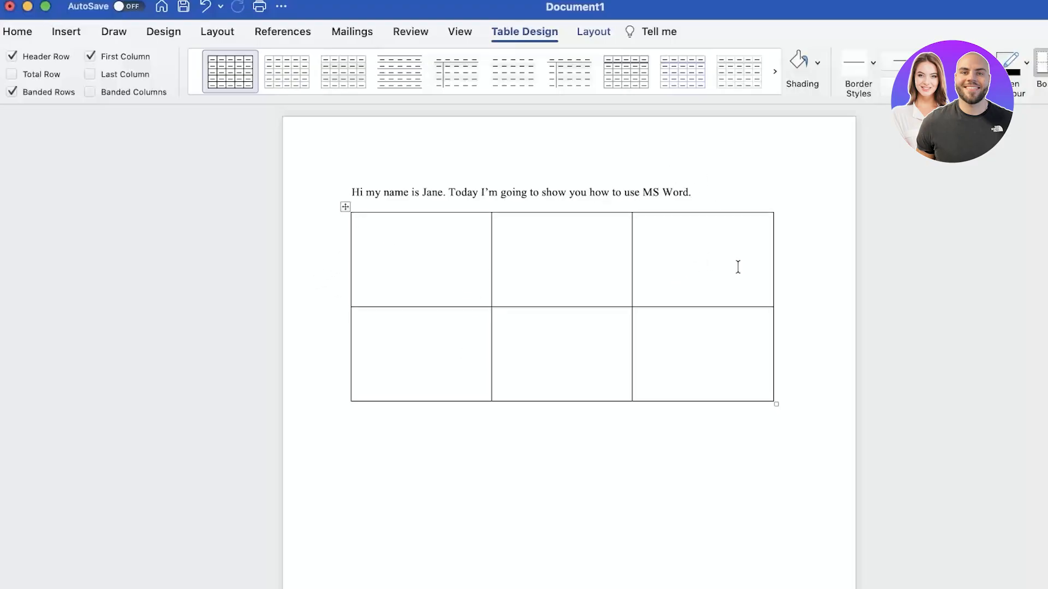
Fill the top row with the employee's first name, 'Active Employee' and '01-Jan,2026'
{"action": "left_click", "coordinate": [16, 33]}
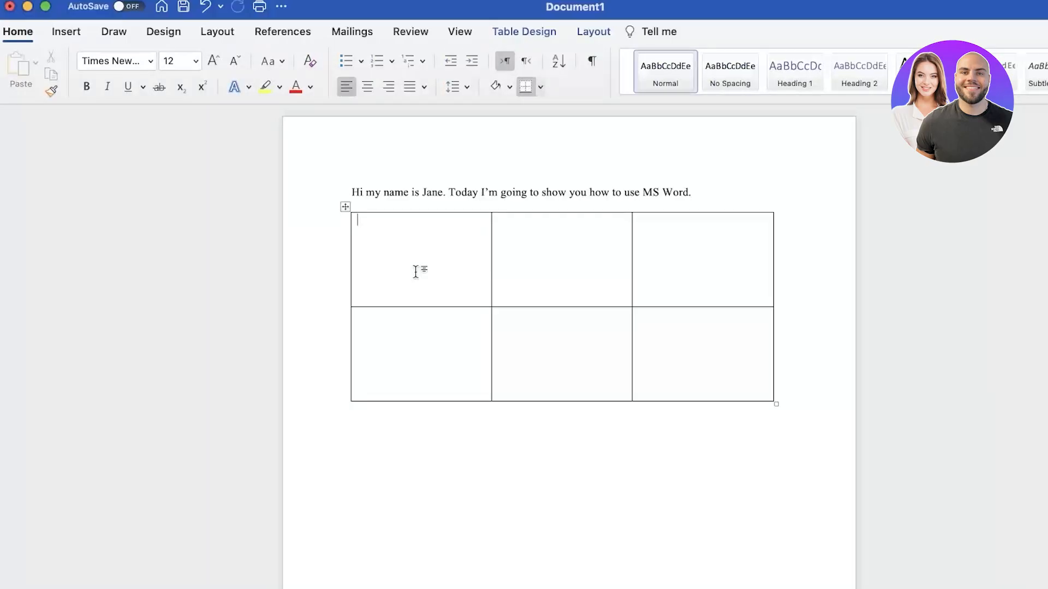
{"action": "type", "text": "Jane"}
{"action": "left_click", "coordinate": [533, 269]}
{"action": "type", "text": "Active Employee"}
{"action": "left_click", "coordinate": [689, 252]}
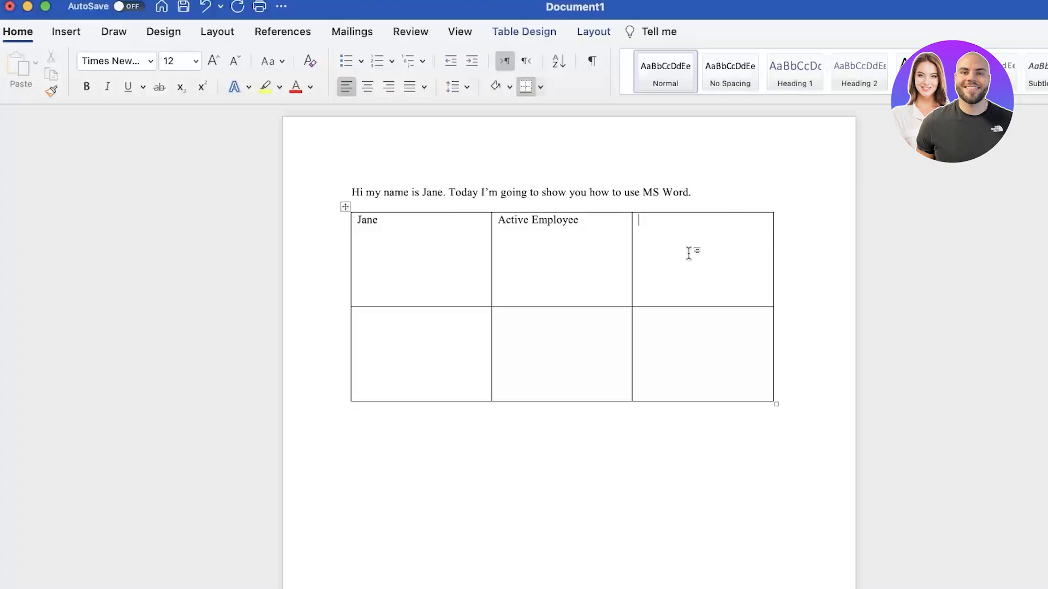
{"action": "type", "text": "St"}
{"action": "key", "text": "BackSpace"}
{"action": "key", "text": "BackSpace"}
{"action": "type", "text": "01-"}
{"action": "type", "text": "Jan,220"}
{"action": "key", "text": "BackSpace"}
{"action": "key", "text": "BackSpace"}
{"action": "type", "text": "026"}
Fill the second row with the surname, 'Active Emp.' and '01-2-2026'
{"action": "left_click", "coordinate": [392, 368]}
{"action": "type", "text": "Doe"}
{"action": "key", "text": "Tab"}
{"action": "type", "text": "Active E"}
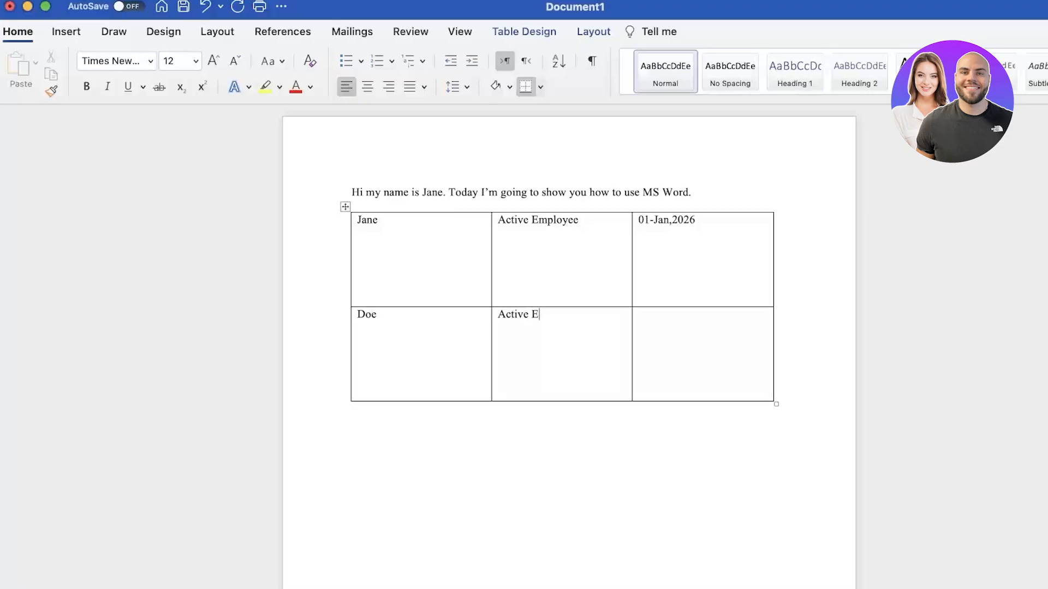
{"action": "type", "text": "mp."}
{"action": "left_click", "coordinate": [682, 365]}
{"action": "type", "text": "01-23"}
{"action": "key", "text": "BackSpace"}
{"action": "type", "text": "-2026"}
{"action": "left_click", "coordinate": [889, 364]}
Centre the whole table on the page
{"action": "left_click", "coordinate": [343, 209]}
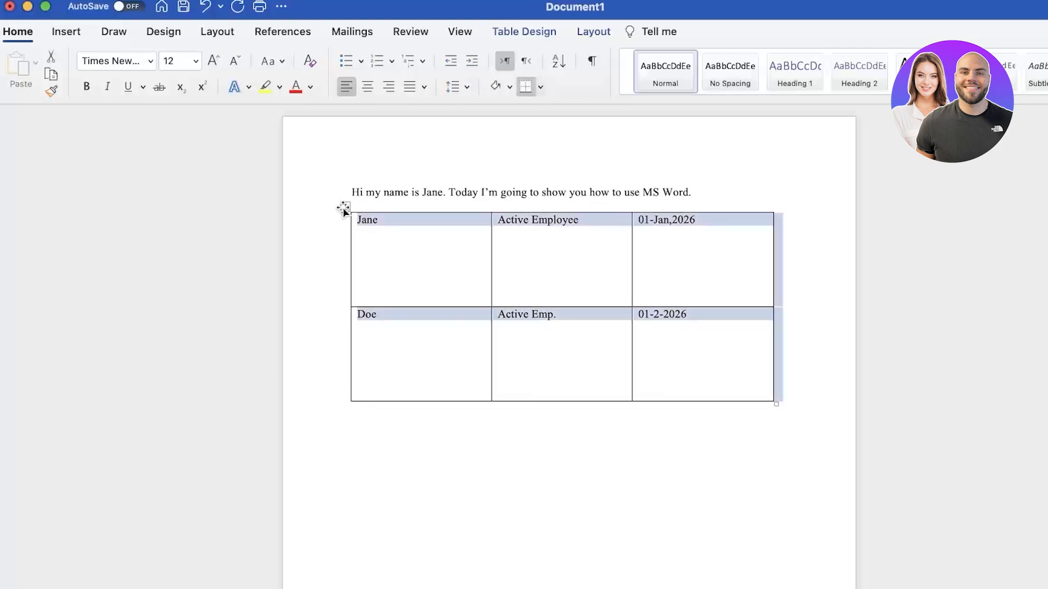
{"action": "left_click", "coordinate": [367, 87]}
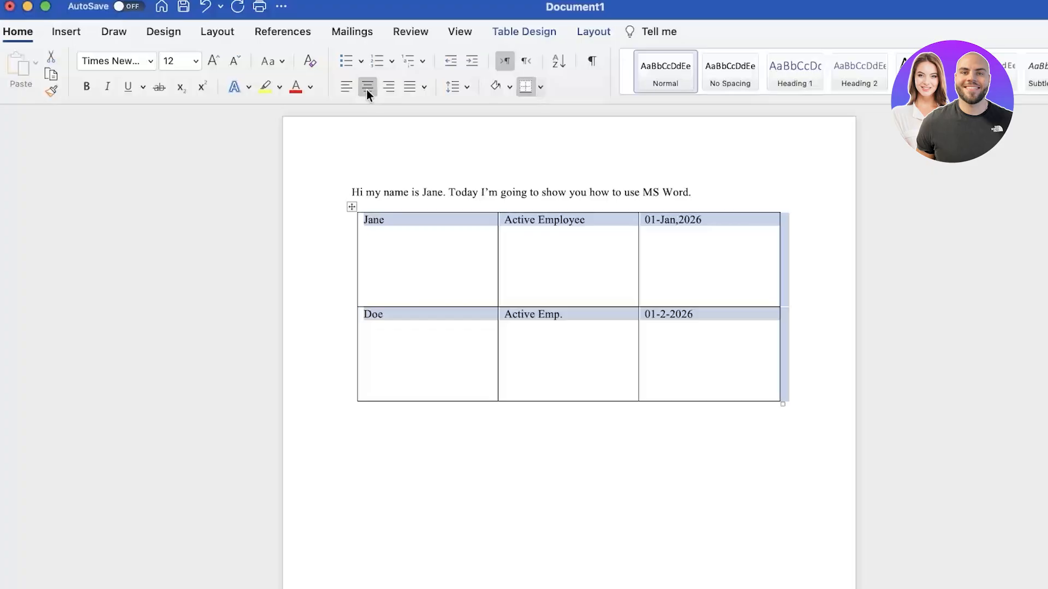
{"action": "left_click", "coordinate": [374, 346]}
Centre the text in all cells and set its line spacing to 1.15
{"action": "left_click_drag", "start_coordinate": [364, 221], "coordinate": [714, 355]}
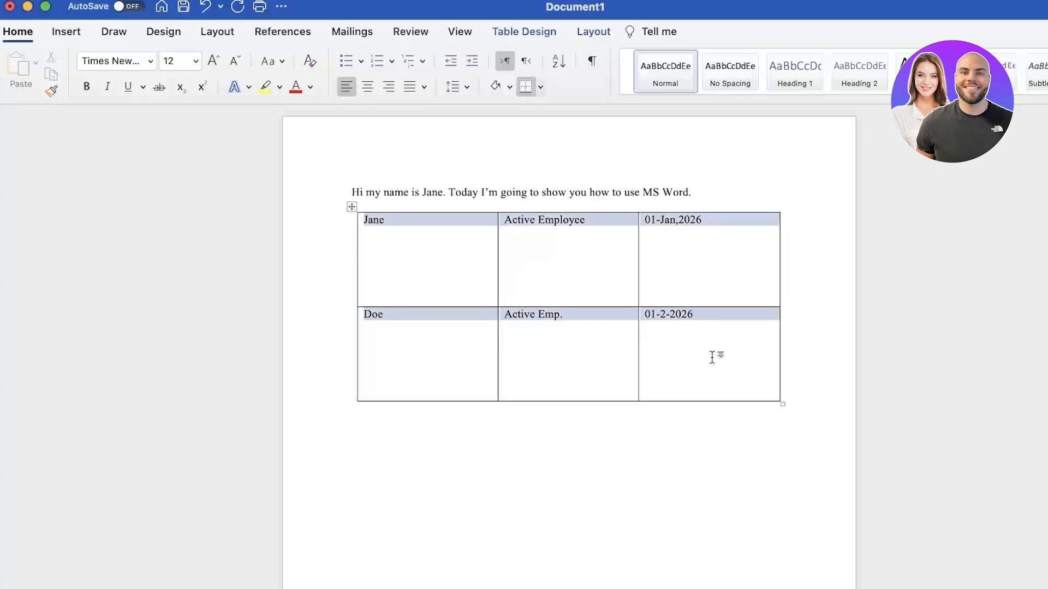
{"action": "left_click", "coordinate": [363, 86]}
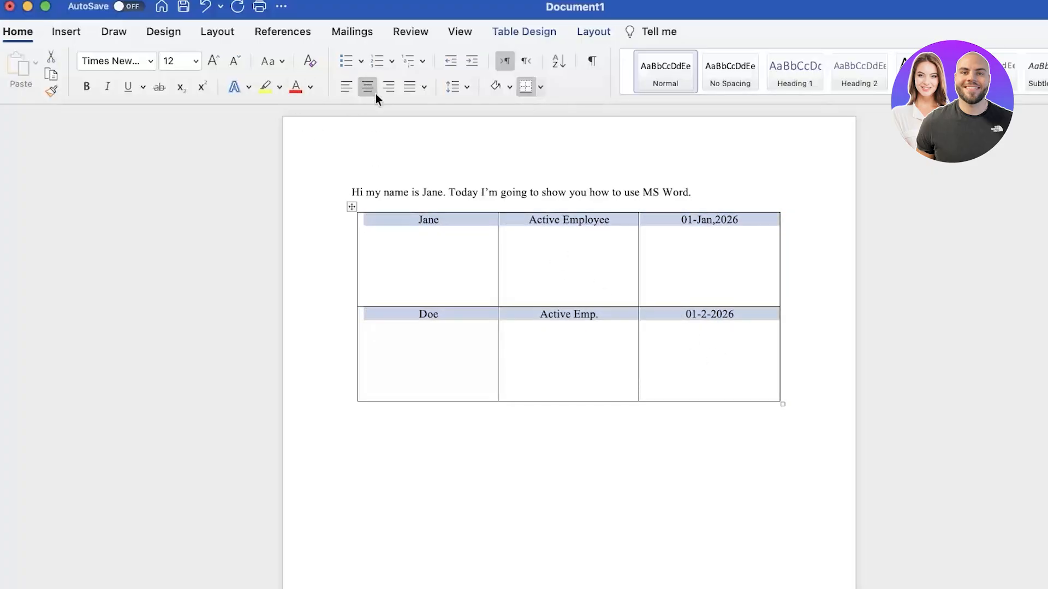
{"action": "left_click", "coordinate": [455, 86]}
{"action": "left_click", "coordinate": [462, 129]}
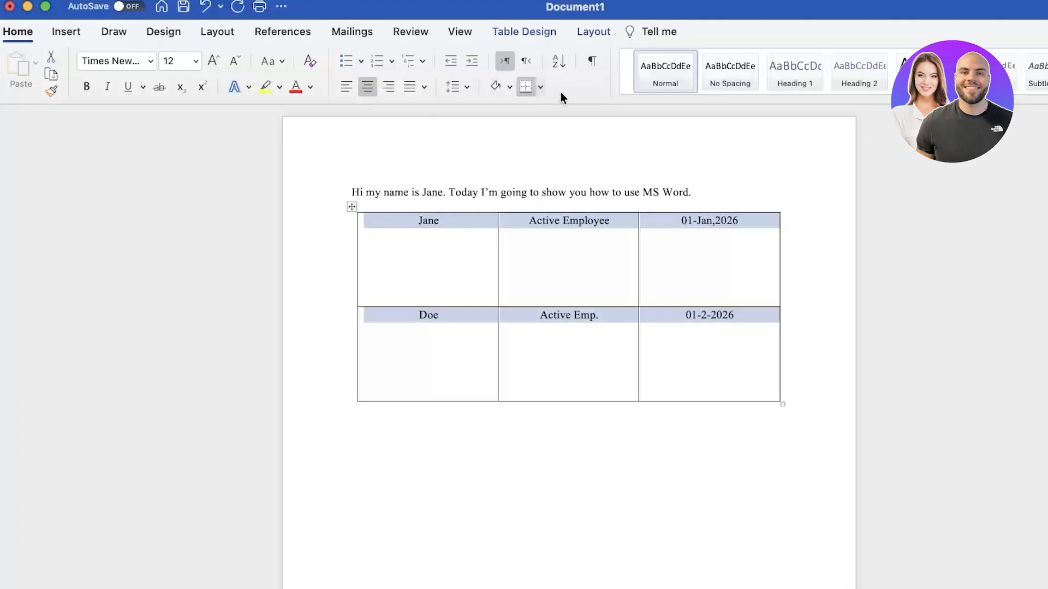
{"action": "left_click", "coordinate": [519, 311]}
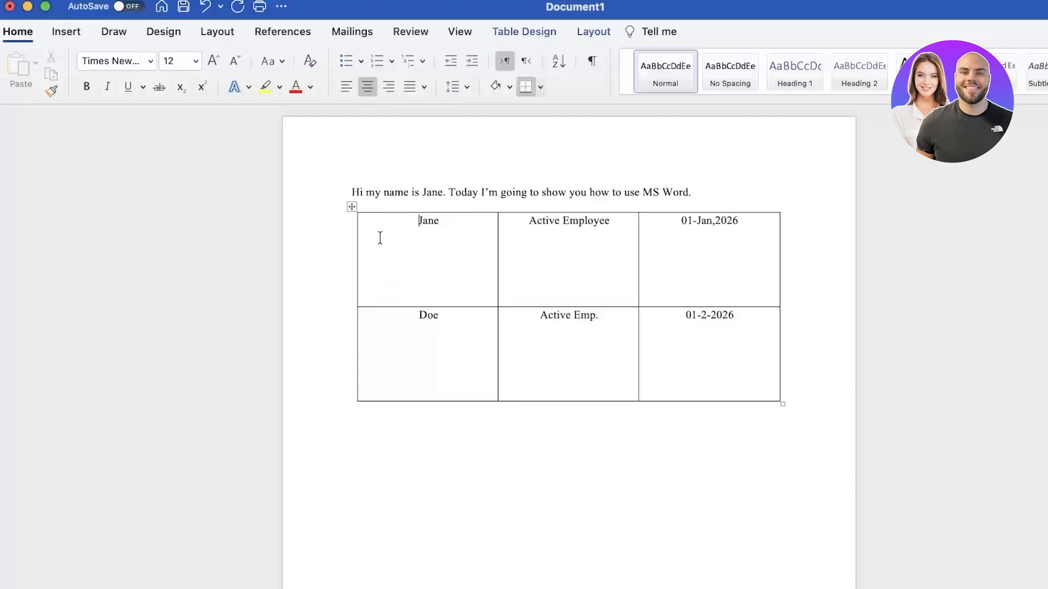
{"action": "left_click", "coordinate": [351, 207]}
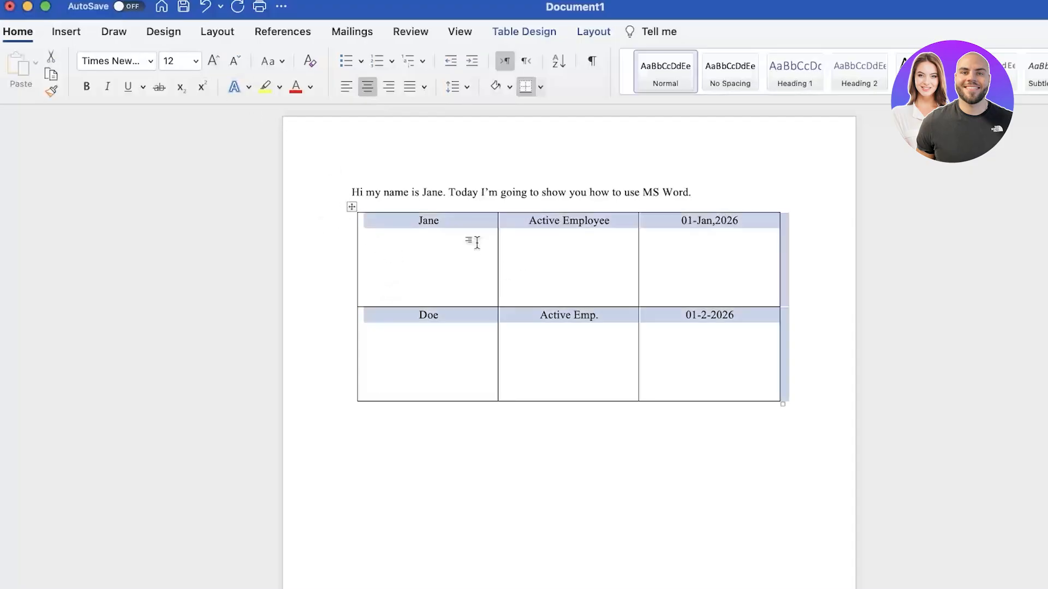
{"action": "left_click", "coordinate": [203, 31]}
Drag the row borders upward so both table rows shrink to a compact height
{"action": "left_click", "coordinate": [162, 31]}
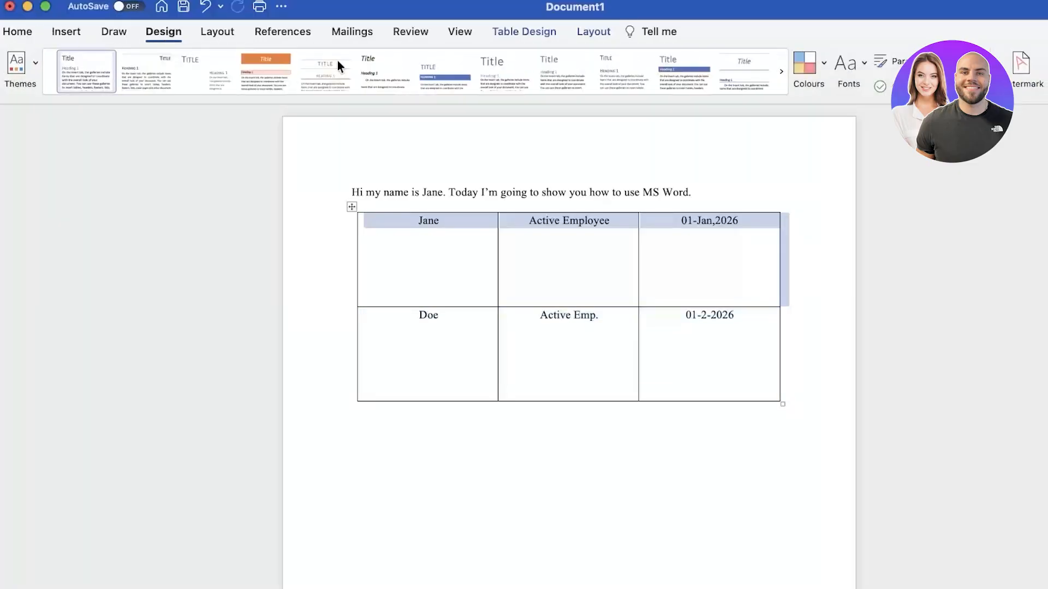
{"action": "left_click", "coordinate": [513, 31]}
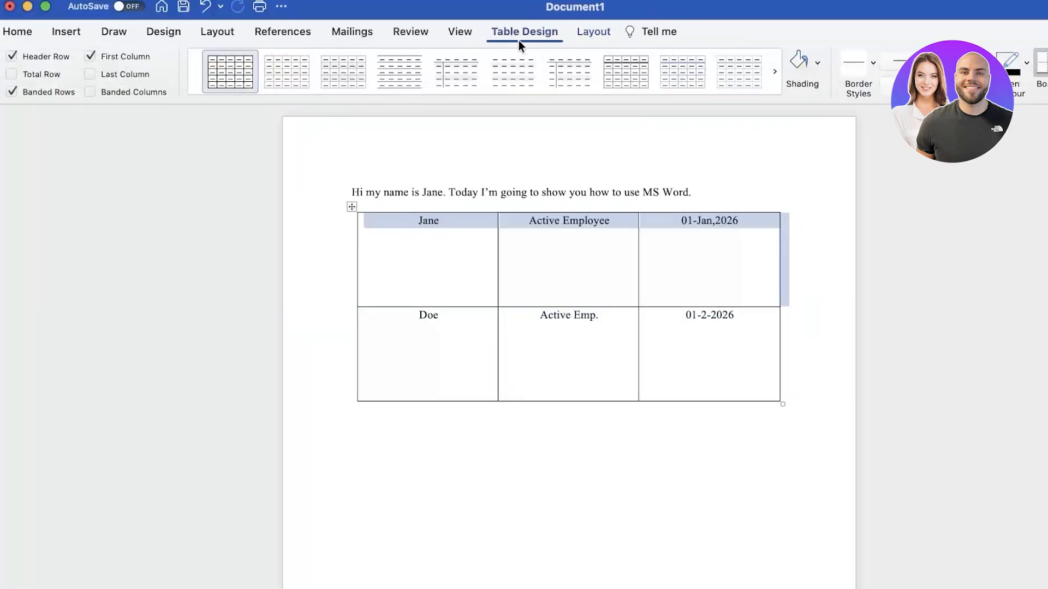
{"action": "left_click", "coordinate": [350, 205]}
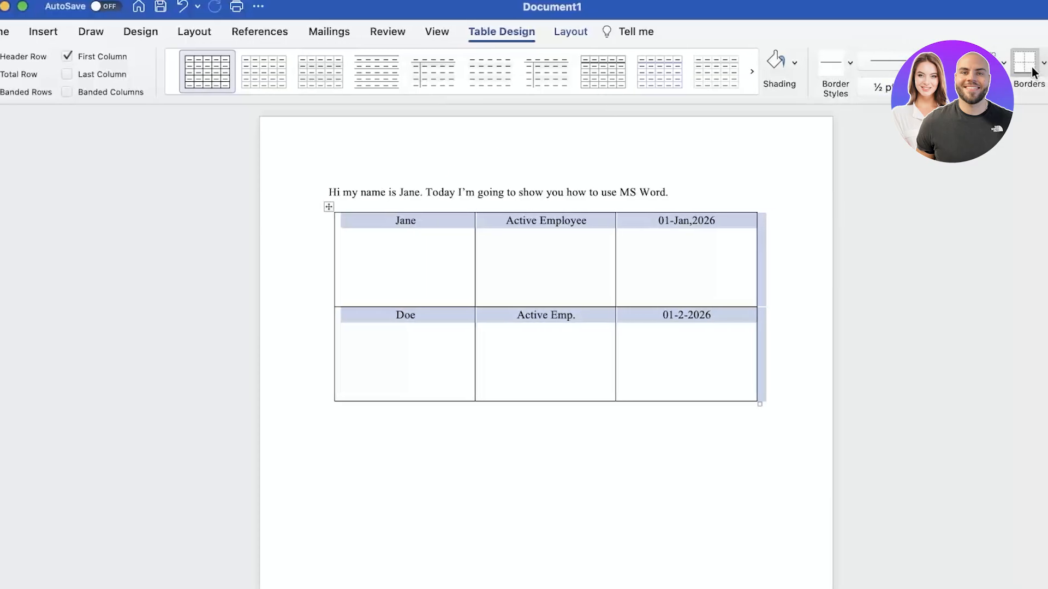
{"action": "left_click", "coordinate": [526, 341]}
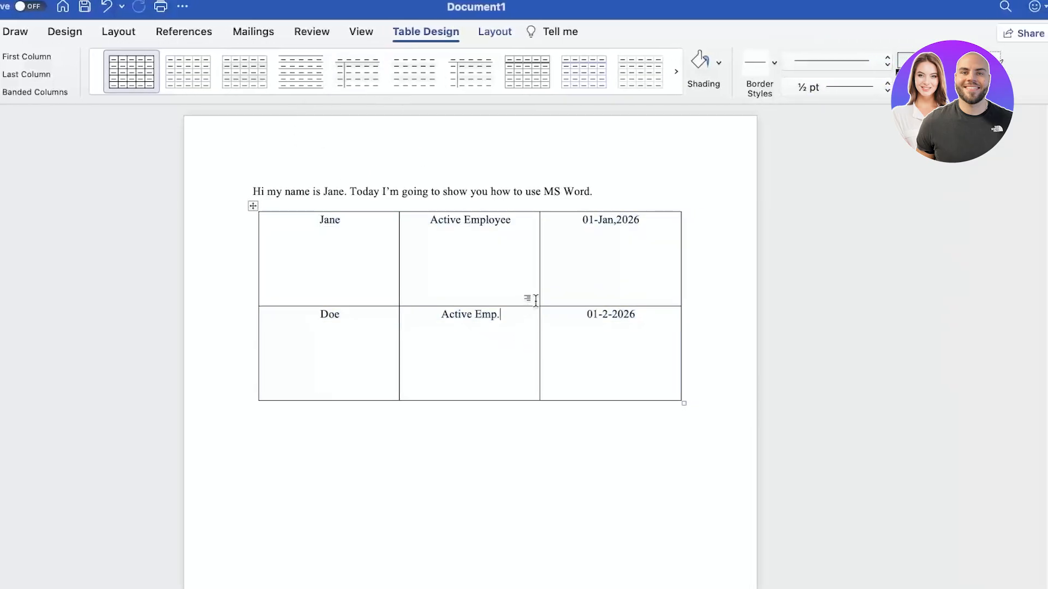
{"action": "left_click_drag", "start_coordinate": [536, 304], "coordinate": [544, 249]}
{"action": "left_click_drag", "start_coordinate": [560, 349], "coordinate": [559, 294]}
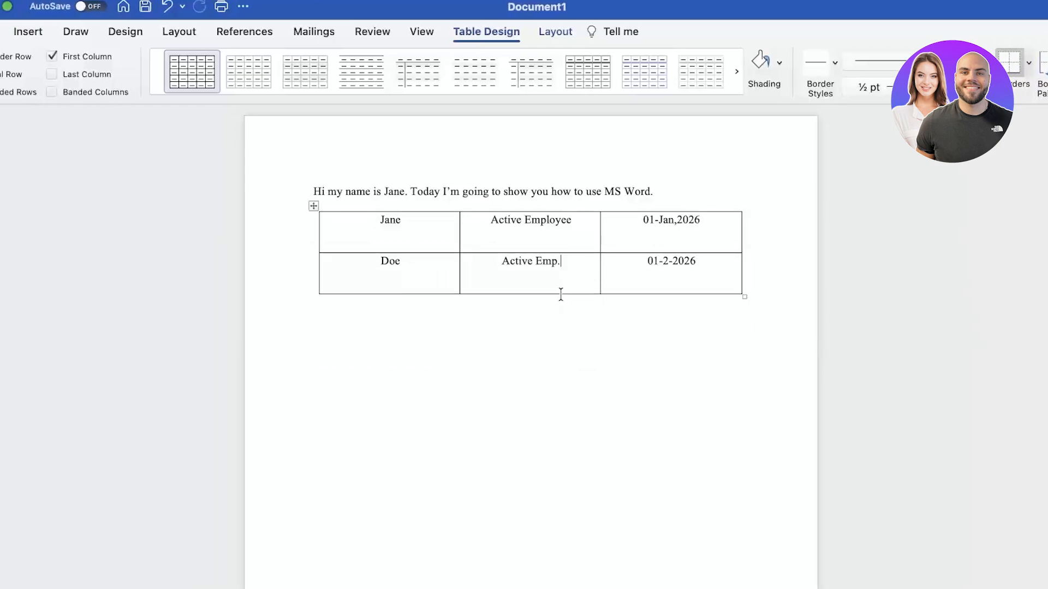
Apply AutoFit Contents, then AutoFit Window, then Fixed Column Width to the table
{"action": "right_click", "coordinate": [313, 206]}
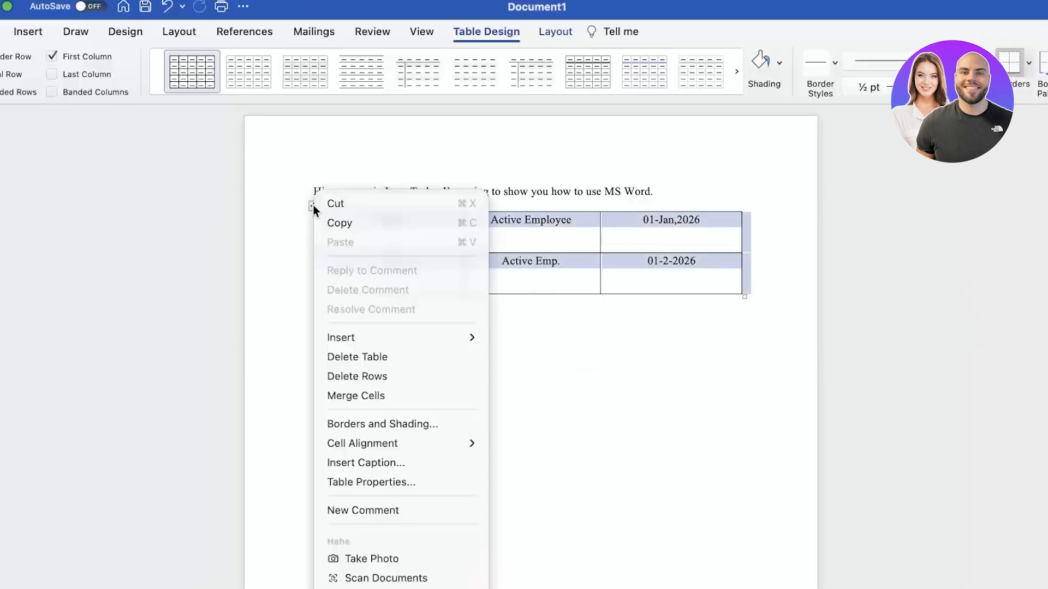
{"action": "left_click", "coordinate": [545, 31]}
{"action": "left_click", "coordinate": [546, 32]}
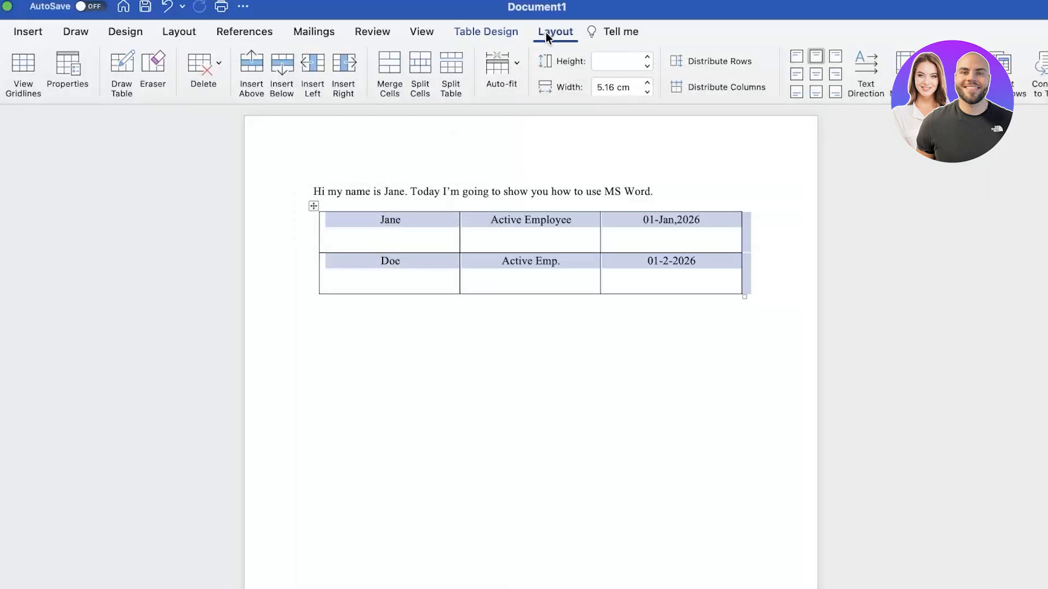
{"action": "left_click", "coordinate": [498, 63]}
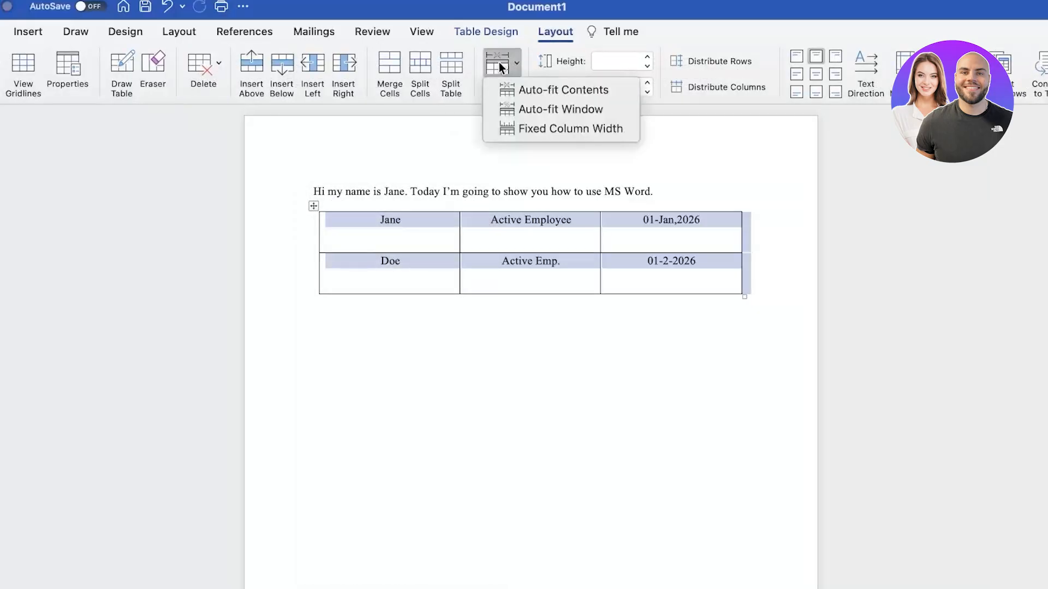
{"action": "left_click", "coordinate": [528, 90]}
{"action": "left_click", "coordinate": [504, 62]}
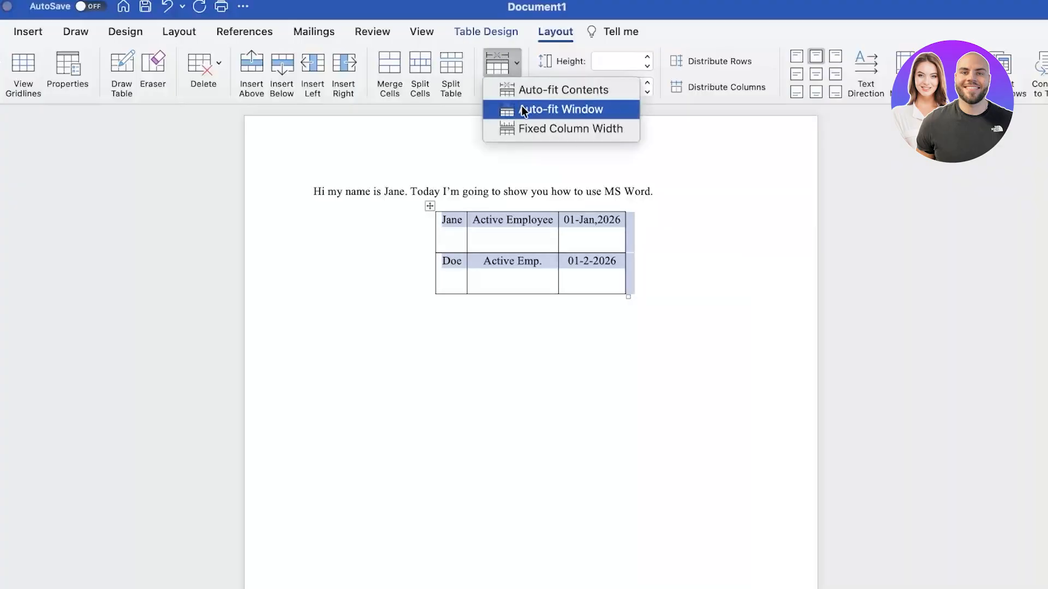
{"action": "left_click", "coordinate": [521, 108]}
{"action": "left_click", "coordinate": [501, 63]}
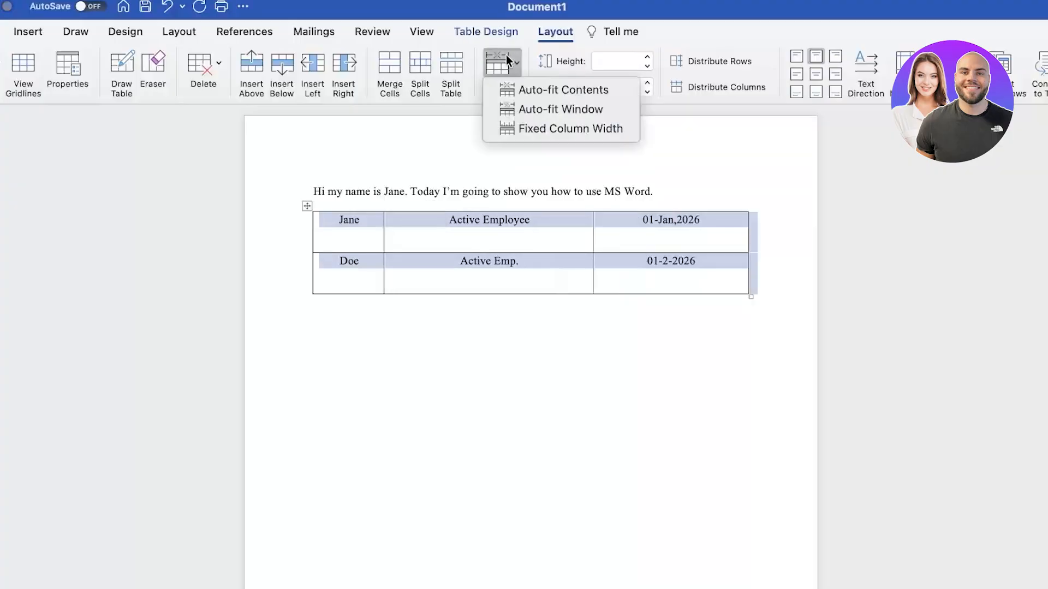
{"action": "left_click", "coordinate": [529, 125]}
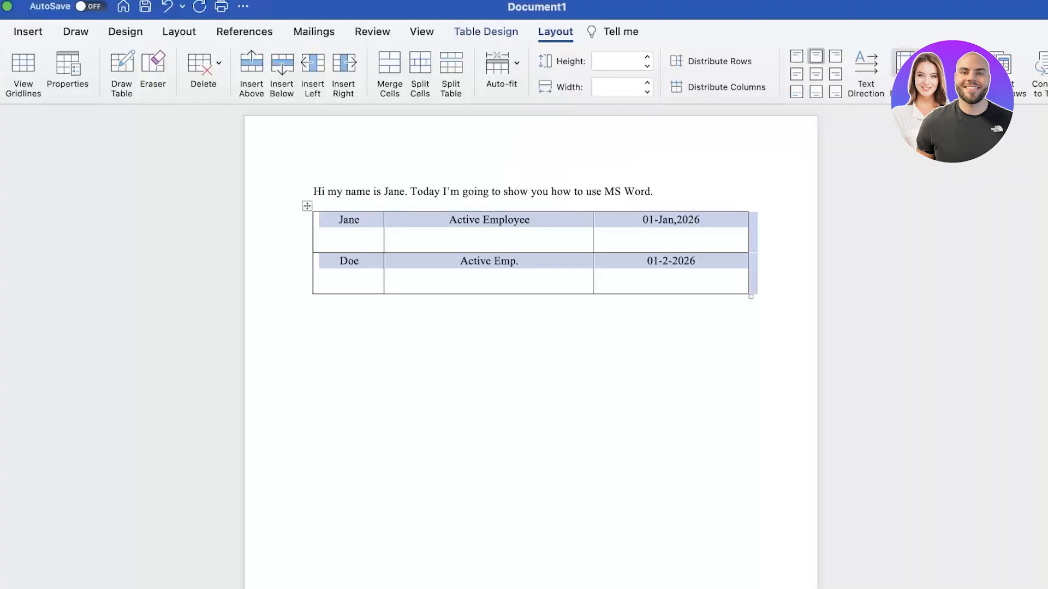
Try several cell alignments, settle on middle-centre for all table text, then deselect the table
{"action": "left_click", "coordinate": [816, 74]}
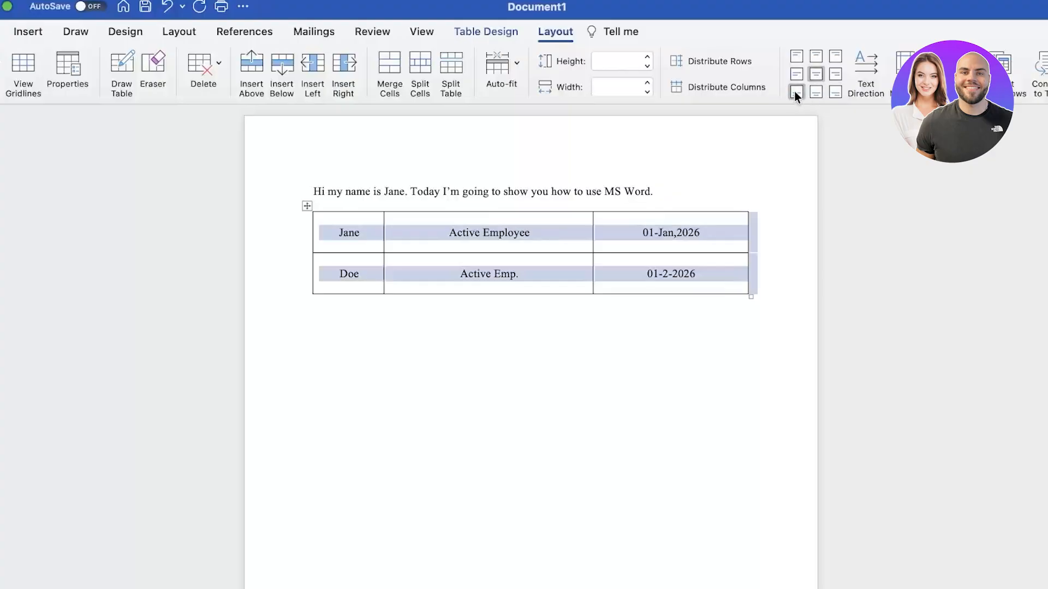
{"action": "left_click", "coordinate": [795, 91]}
{"action": "left_click", "coordinate": [818, 92]}
{"action": "left_click", "coordinate": [834, 92]}
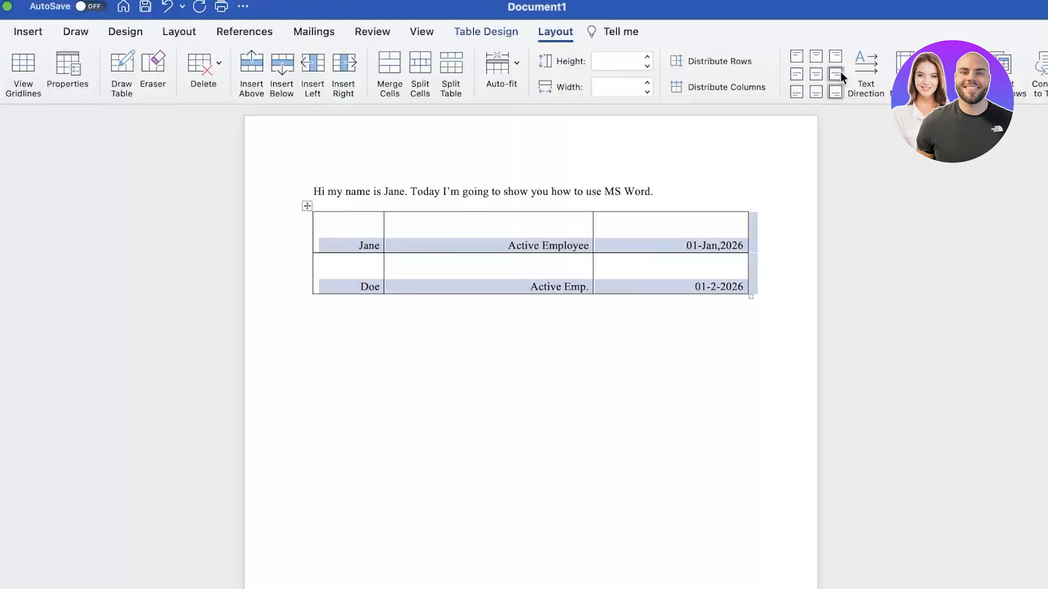
{"action": "left_click", "coordinate": [836, 73]}
{"action": "left_click", "coordinate": [835, 56]}
{"action": "left_click", "coordinate": [820, 77]}
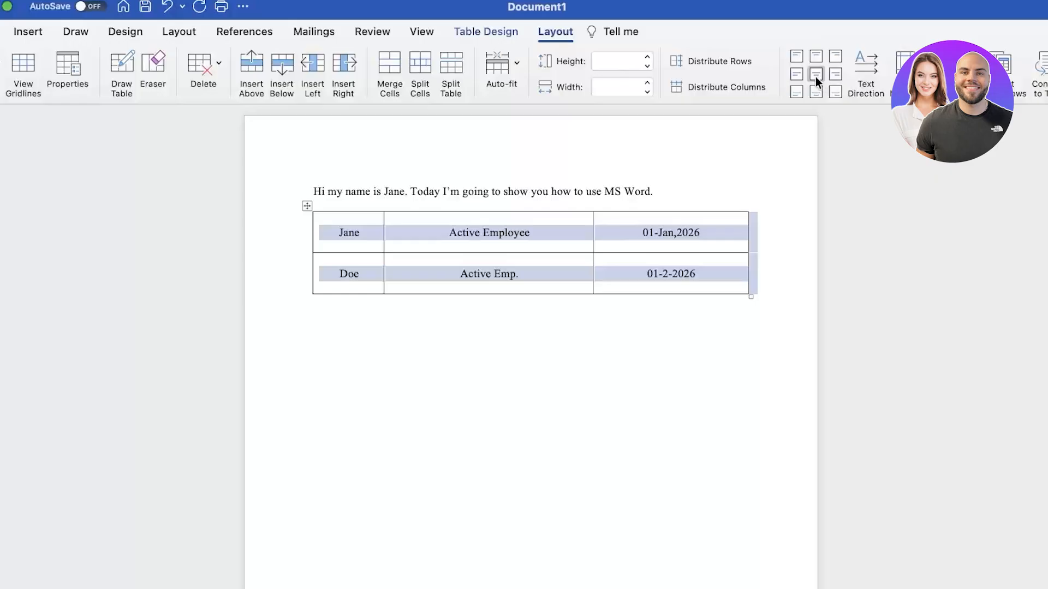
{"action": "left_click", "coordinate": [795, 178]}
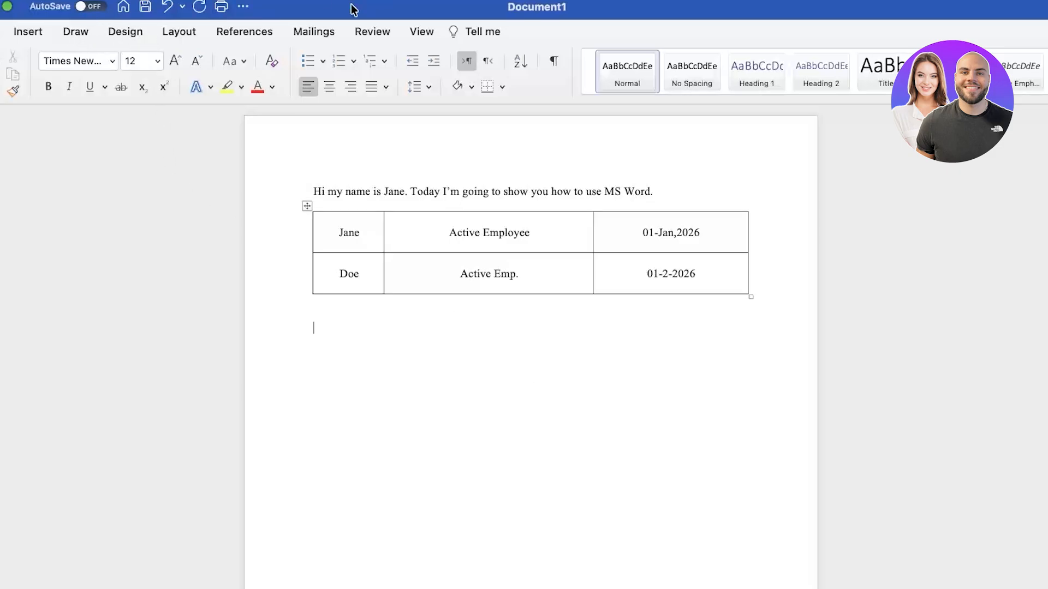
Insert the reaching-hands photo from Insert > Pictures > Stock Images below the table
{"action": "left_click", "coordinate": [27, 31]}
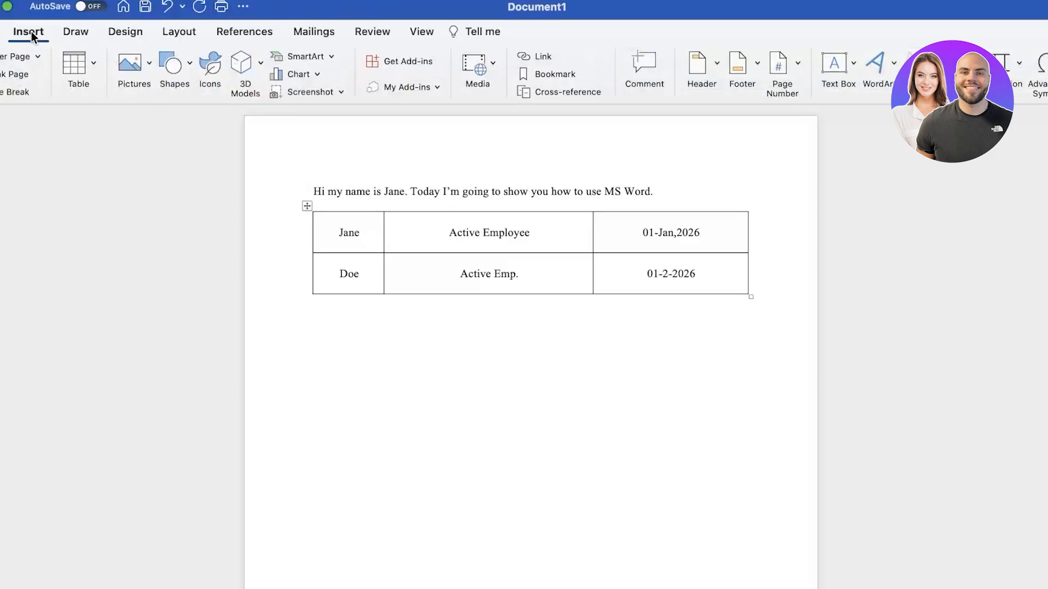
{"action": "left_click", "coordinate": [137, 71]}
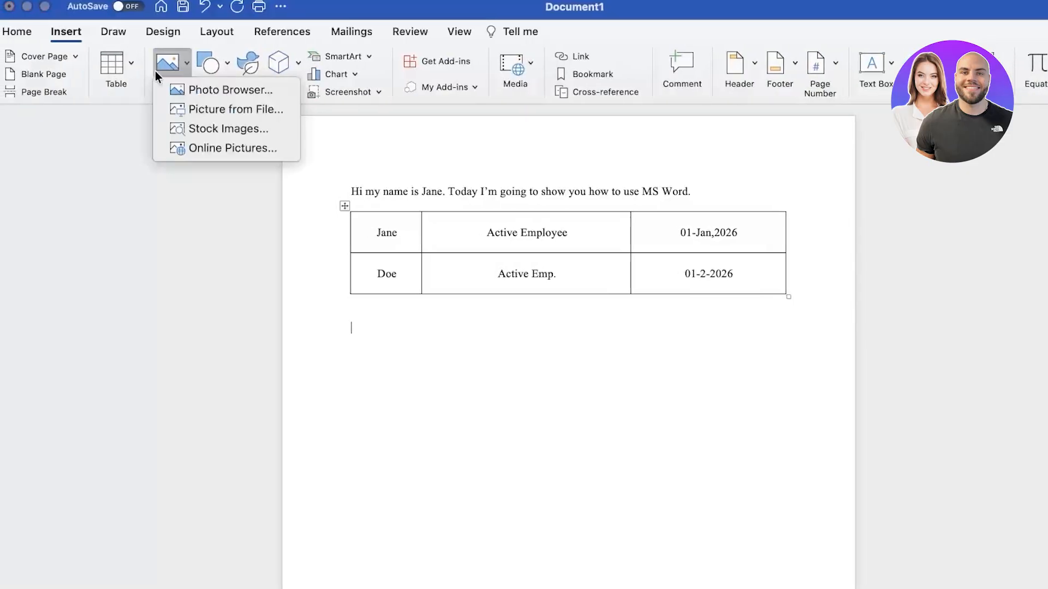
{"action": "left_click", "coordinate": [185, 131]}
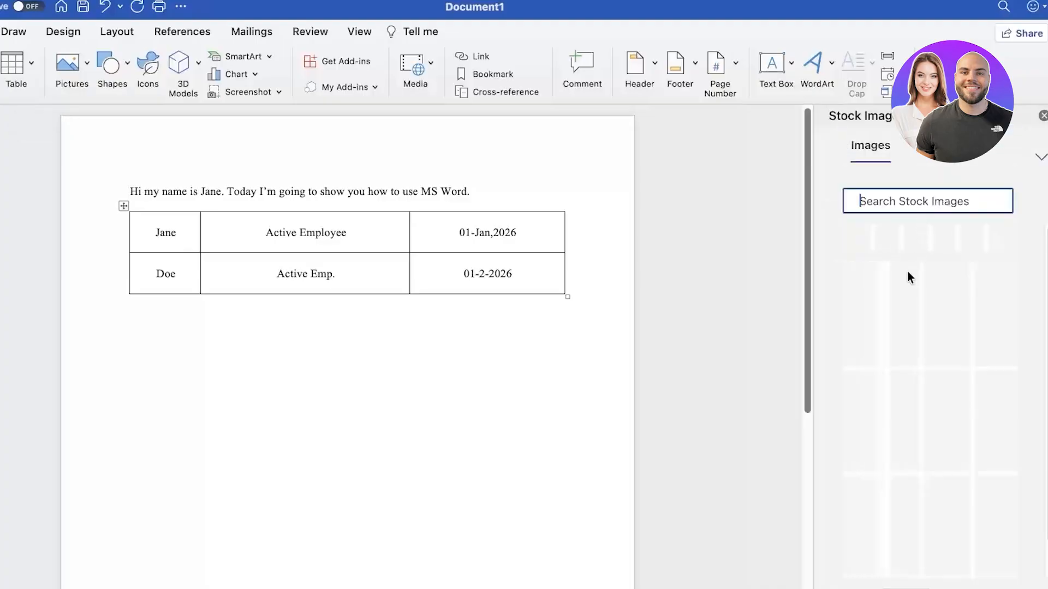
{"action": "left_click", "coordinate": [872, 302]}
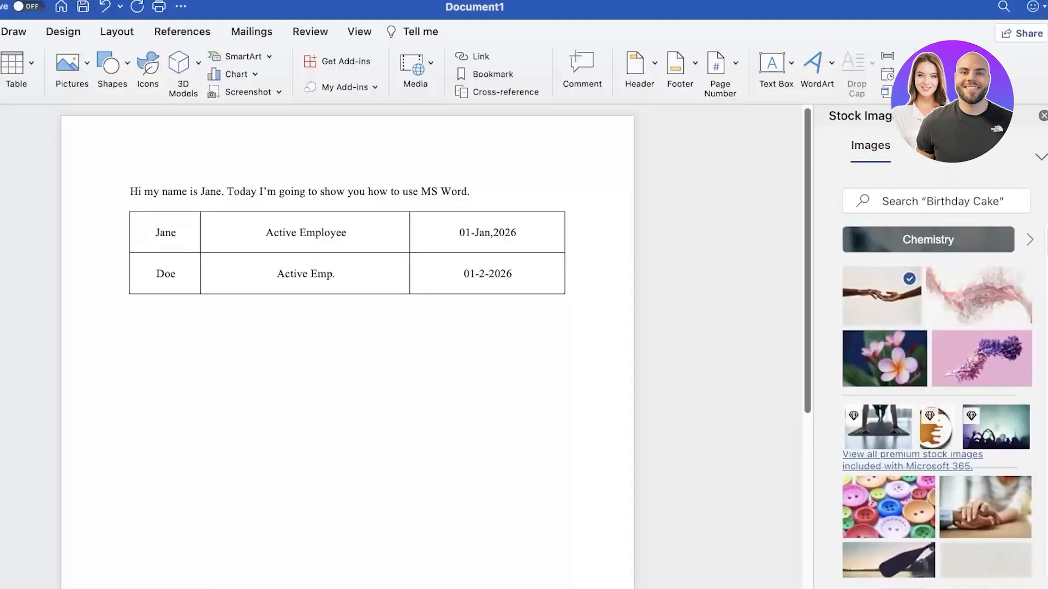
{"action": "left_click", "coordinate": [908, 586]}
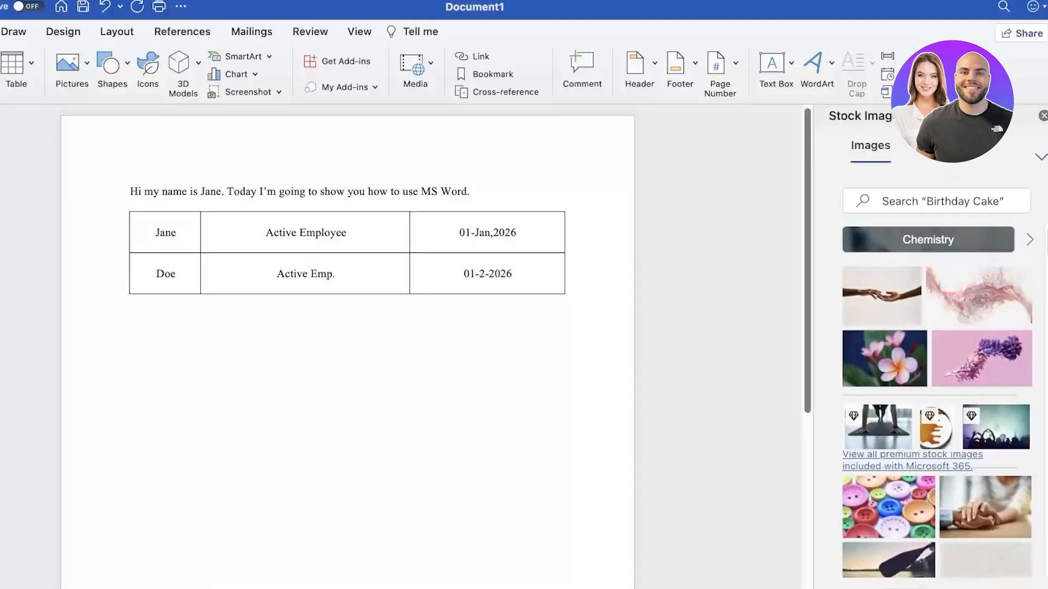
{"action": "left_click", "coordinate": [891, 312]}
{"action": "left_click", "coordinate": [908, 586]}
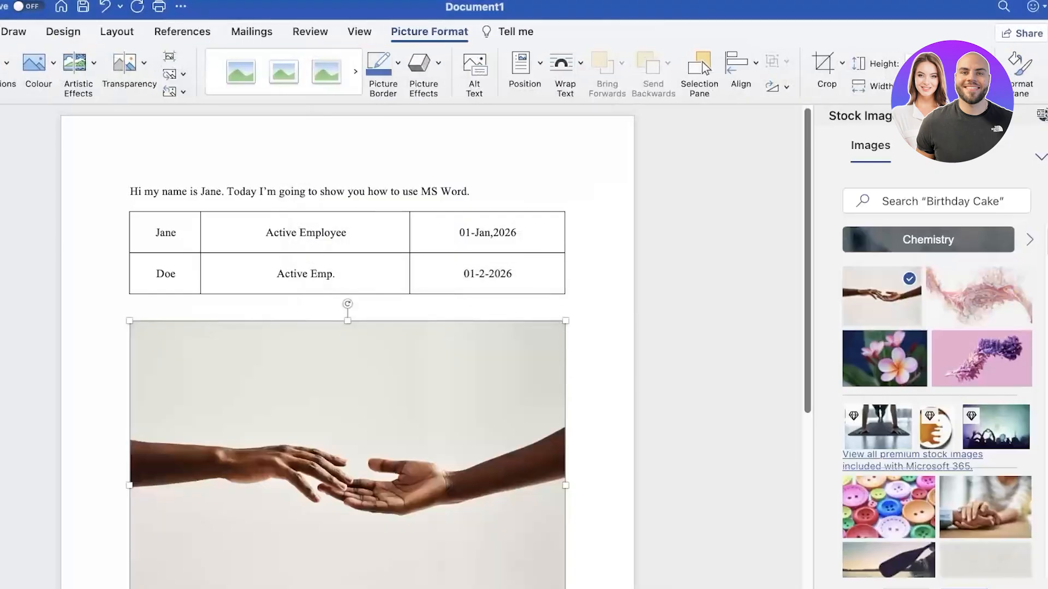
Shrink the hands photo by dragging its corner handle
{"action": "scroll", "coordinate": [430, 417], "scroll_direction": "down", "scroll_amount": 4}
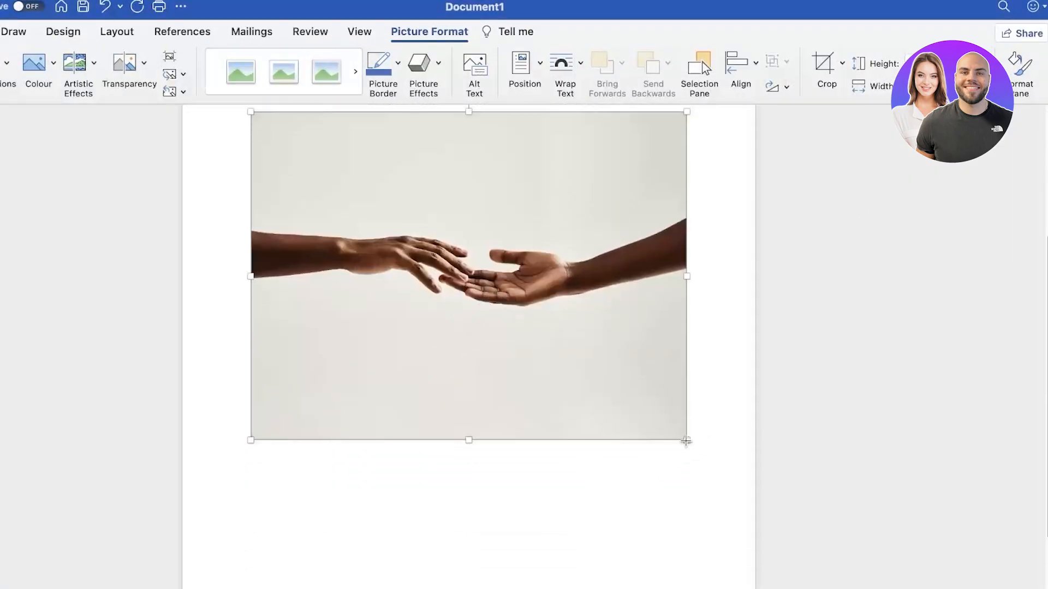
{"action": "left_click_drag", "start_coordinate": [686, 441], "coordinate": [638, 404]}
{"action": "scroll", "coordinate": [734, 416], "scroll_direction": "up", "scroll_amount": 4}
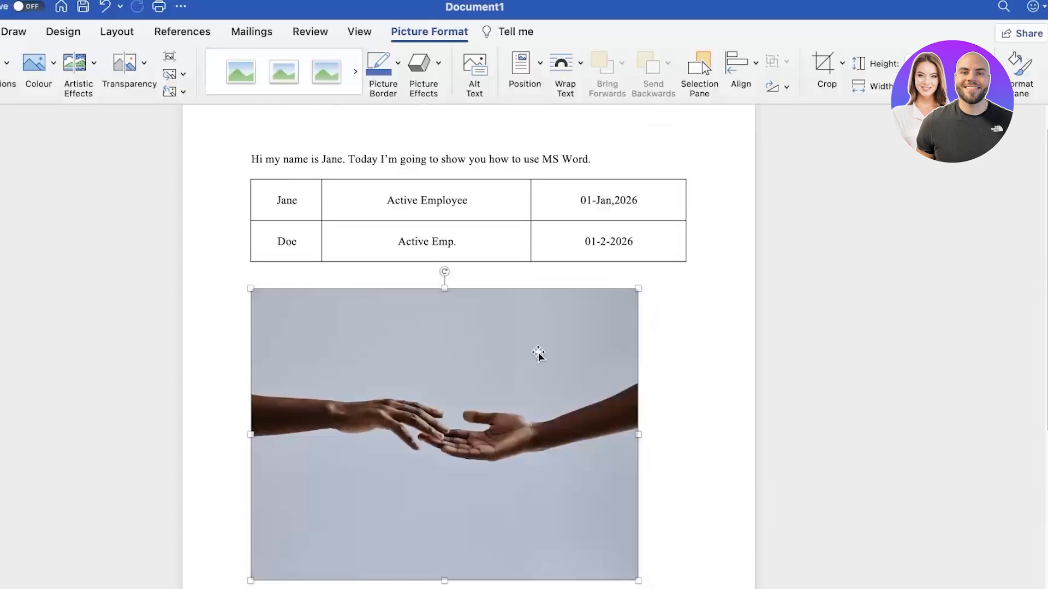
{"action": "scroll", "coordinate": [538, 355], "scroll_direction": "down", "scroll_amount": 1}
{"action": "left_click", "coordinate": [235, 263]}
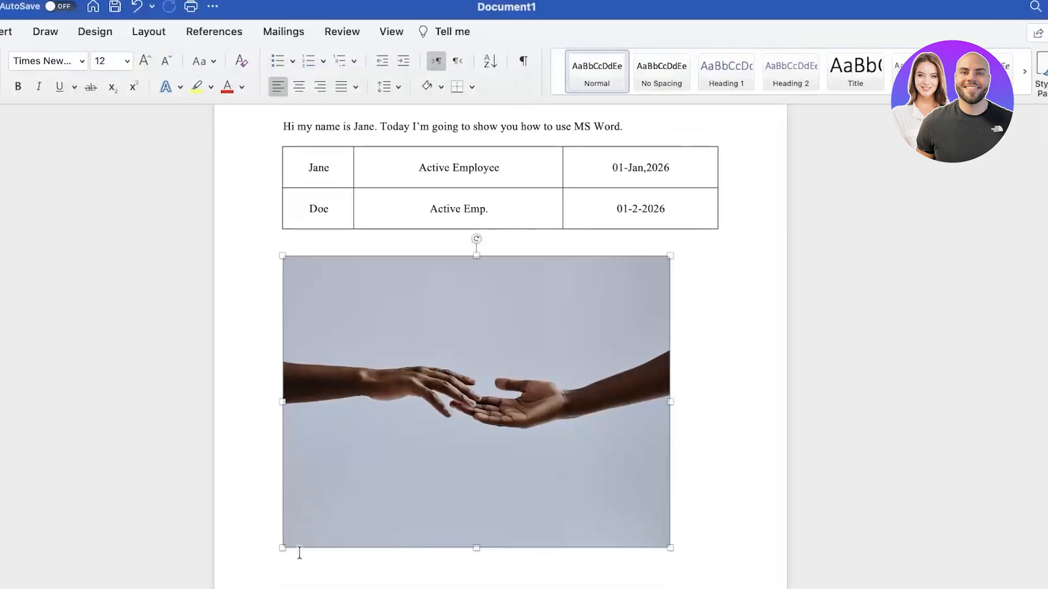
Remove the accidental empty third row added below the table
{"action": "left_click", "coordinate": [744, 215]}
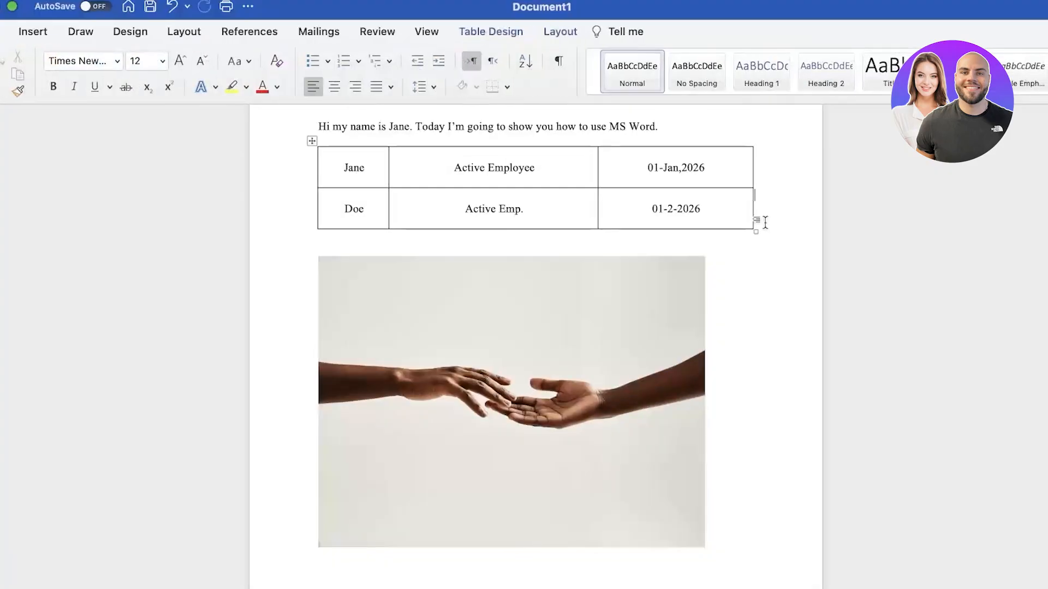
{"action": "key", "text": "Return"}
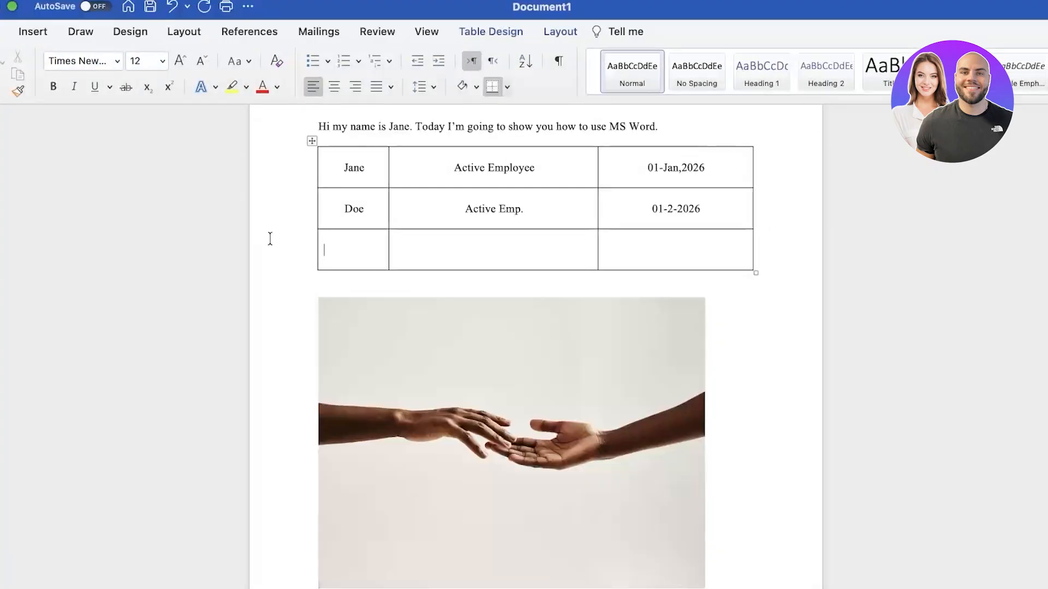
{"action": "right_click", "coordinate": [308, 257]}
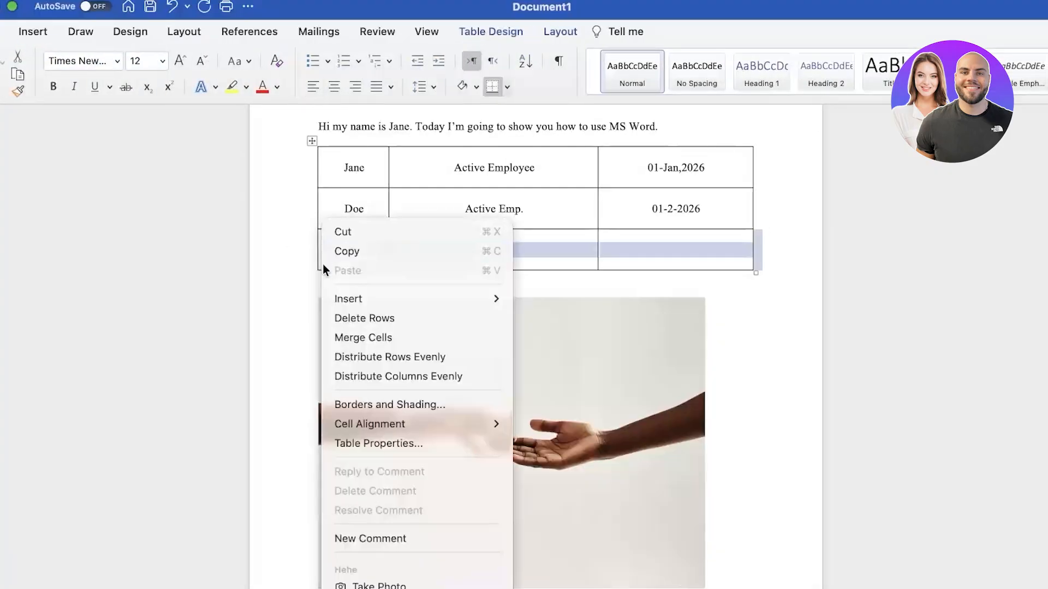
{"action": "left_click", "coordinate": [340, 316]}
Type the caption 'This image reps. us and our mission' above the photo and tidy the spacing
{"action": "left_click", "coordinate": [290, 305]}
{"action": "left_click", "coordinate": [632, 250]}
{"action": "type", "text": "This i"}
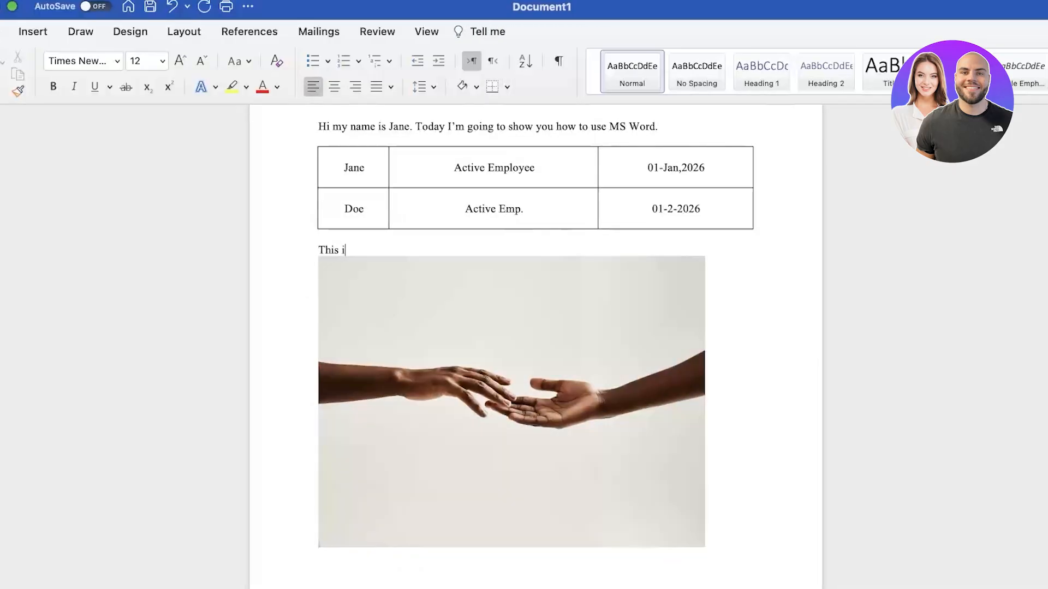
{"action": "type", "text": "mage reps. us and our mission"}
{"action": "key", "text": "Return"}
{"action": "key", "text": "Return"}
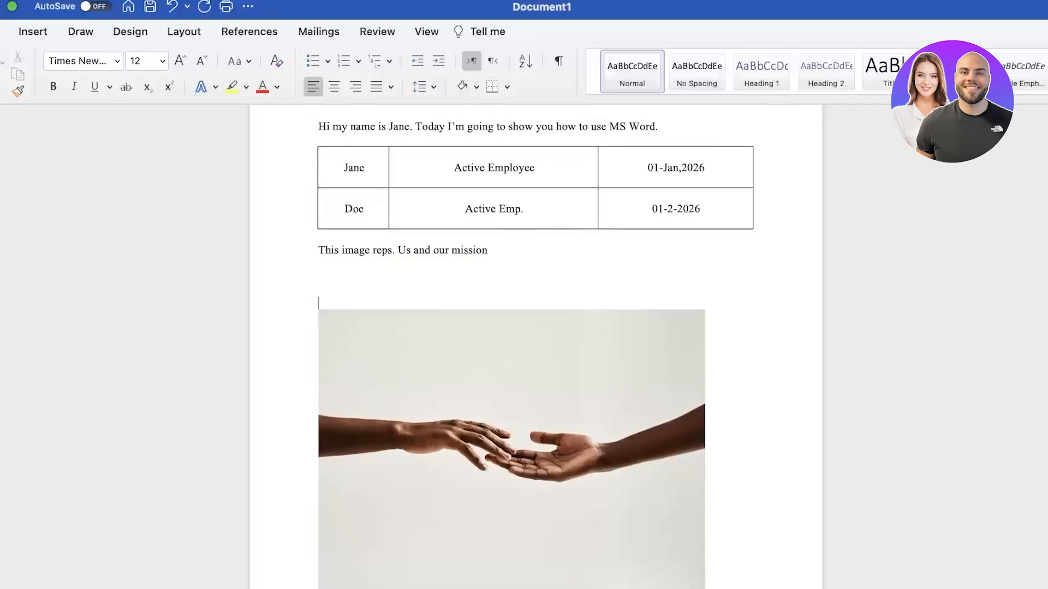
{"action": "key", "text": "Down"}
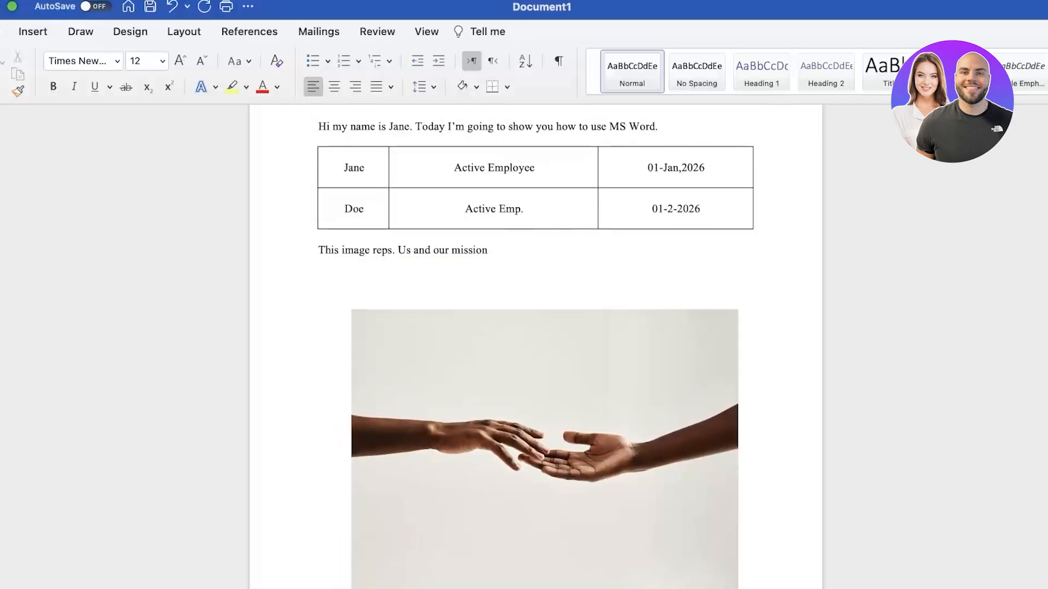
{"action": "key", "text": "BackSpace"}
{"action": "key", "text": "BackSpace"}
{"action": "key", "text": "BackSpace"}
{"action": "key", "text": "BackSpace"}
{"action": "key", "text": "BackSpace"}
{"action": "key", "text": "BackSpace"}
{"action": "key", "text": "BackSpace"}
{"action": "key", "text": "BackSpace"}
{"action": "key", "text": "BackSpace"}
{"action": "key", "text": "BackSpace"}
{"action": "key", "text": "BackSpace"}
{"action": "key", "text": "BackSpace"}
{"action": "key", "text": "BackSpace"}
{"action": "key", "text": "BackSpace"}
{"action": "key", "text": "BackSpace"}
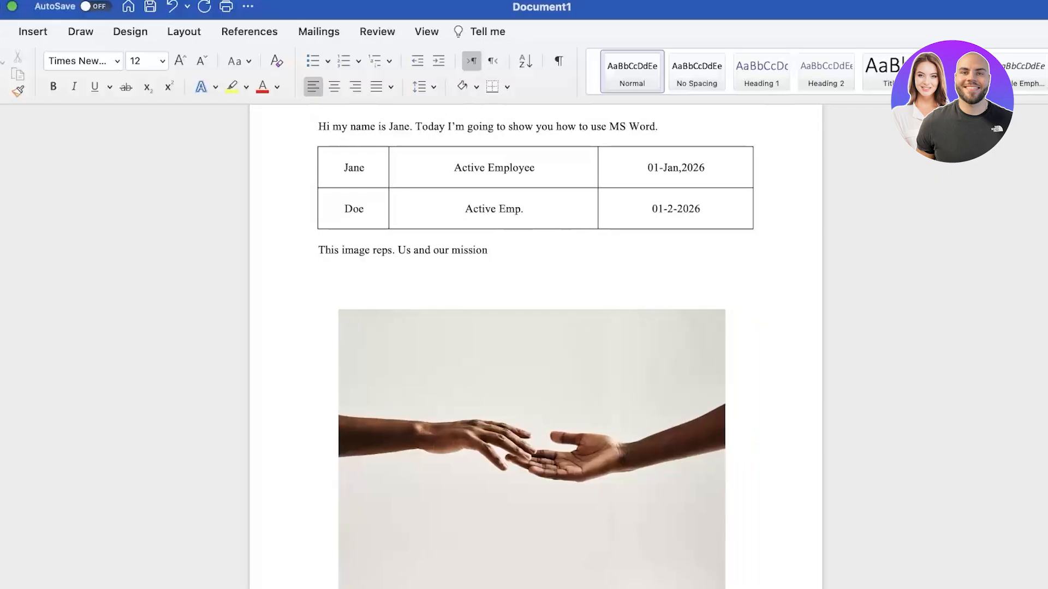
Set the photo's text wrapping to Top and Bottom, briefly trying Tight before reverting
{"action": "left_click", "coordinate": [662, 475]}
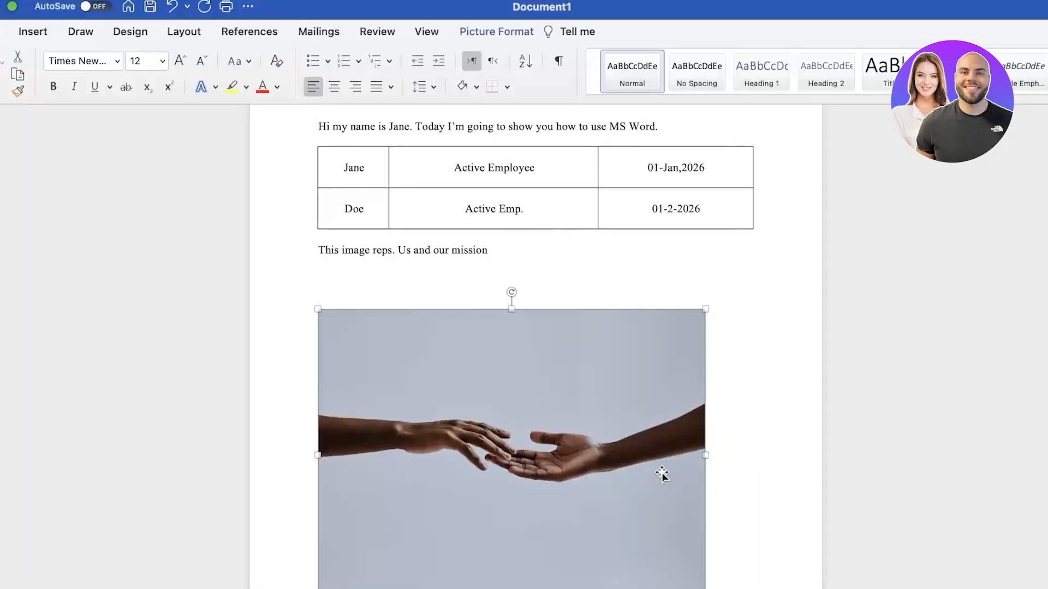
{"action": "left_click", "coordinate": [484, 266]}
{"action": "left_click", "coordinate": [654, 341]}
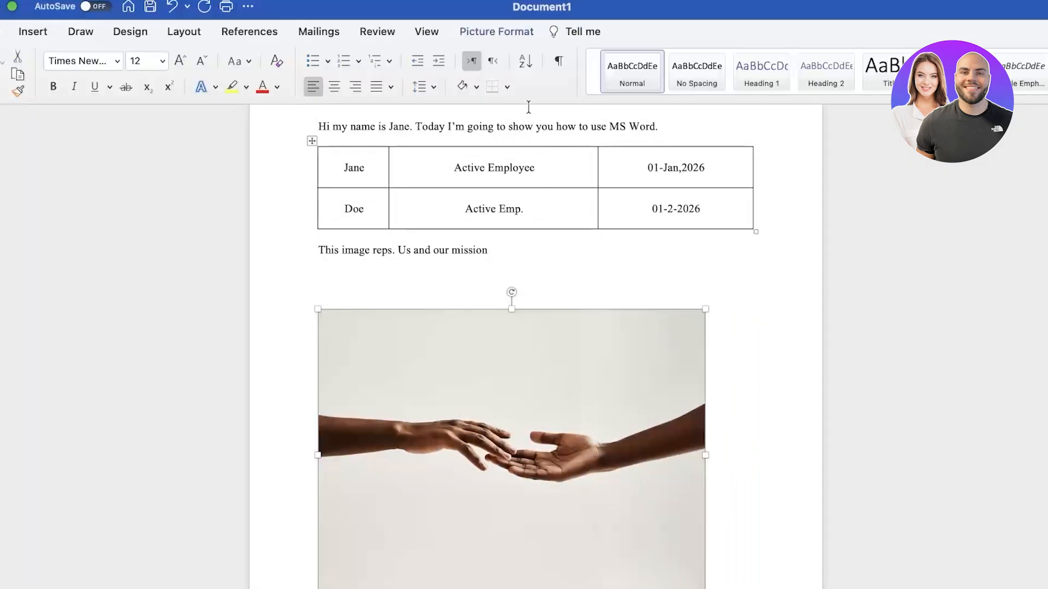
{"action": "left_click", "coordinate": [516, 31]}
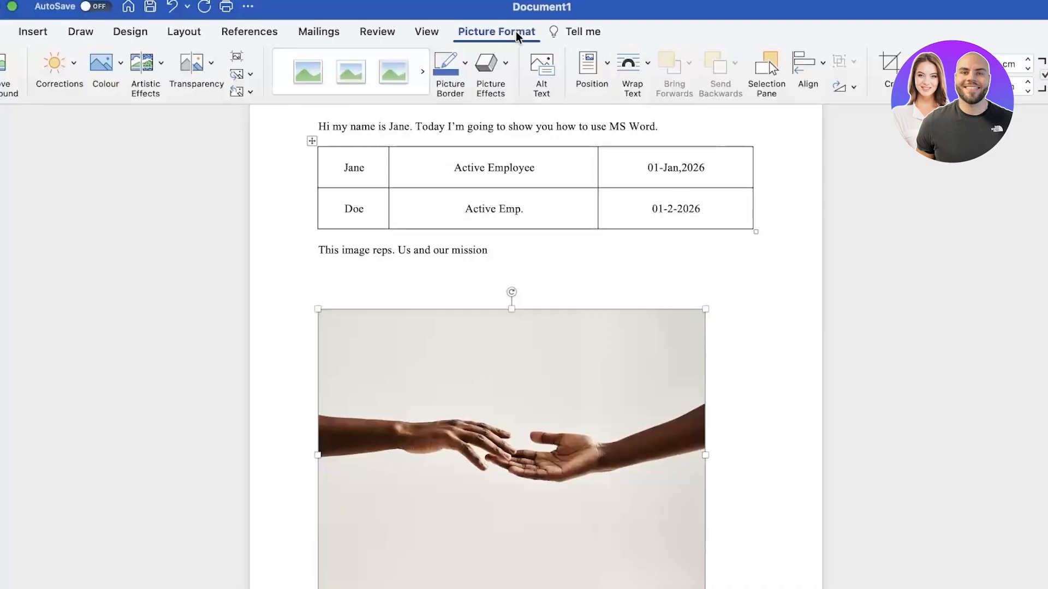
{"action": "left_click", "coordinate": [629, 85]}
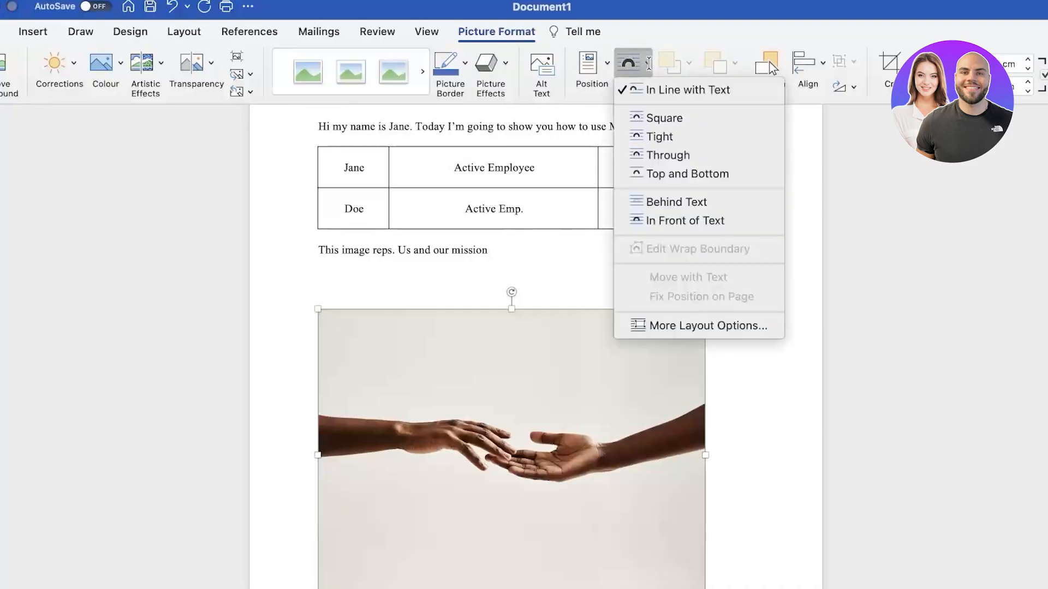
{"action": "left_click", "coordinate": [657, 175]}
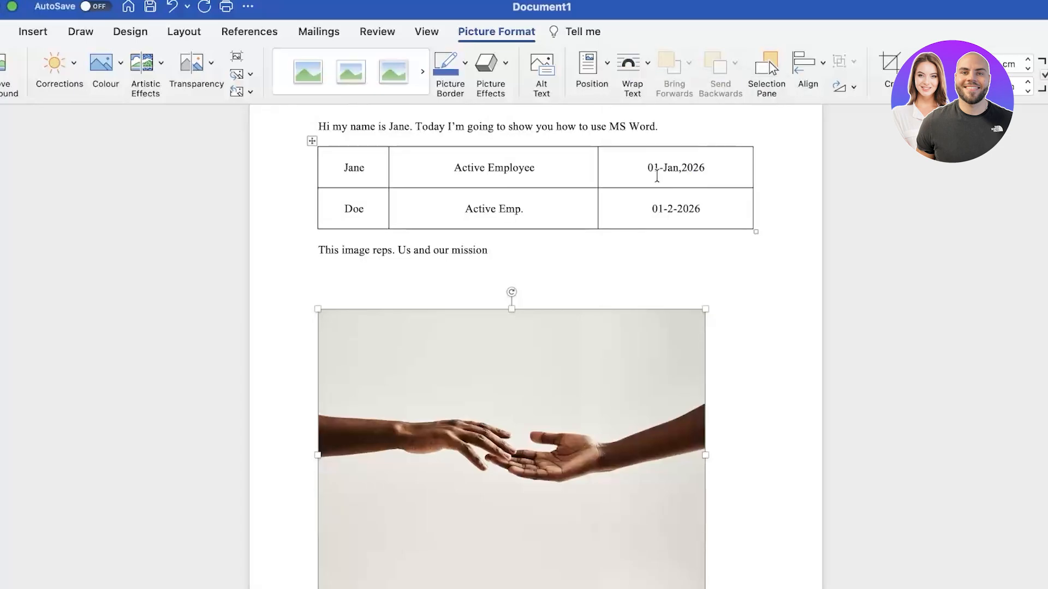
{"action": "left_click", "coordinate": [646, 66]}
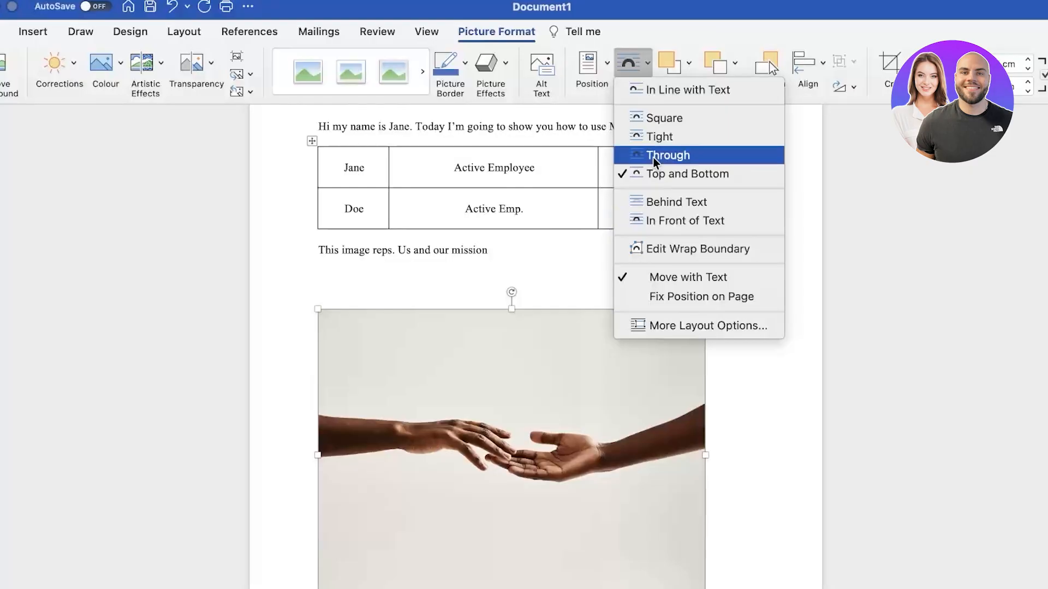
{"action": "left_click", "coordinate": [657, 137]}
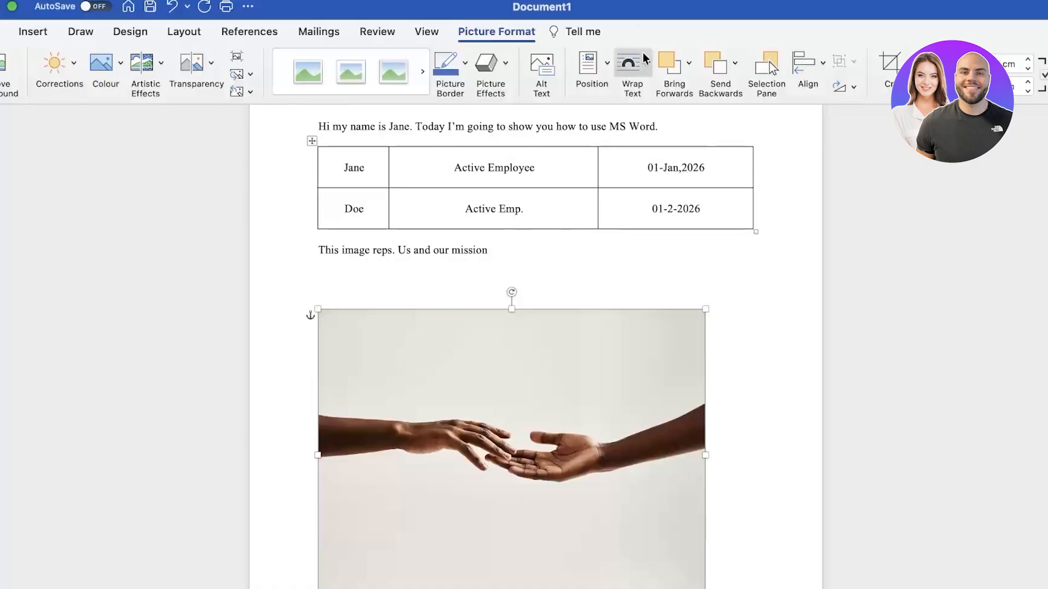
{"action": "left_click", "coordinate": [630, 65]}
{"action": "left_click", "coordinate": [666, 175]}
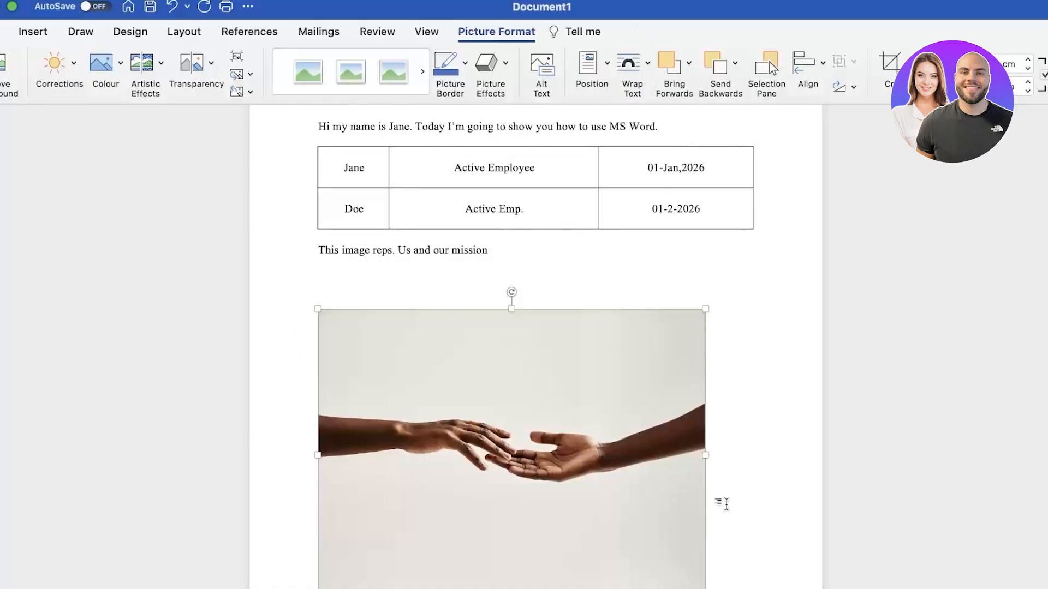
Drag the hands photo rightward beneath the caption line
{"action": "left_click_drag", "start_coordinate": [496, 413], "coordinate": [521, 408]}
{"action": "left_click_drag", "start_coordinate": [567, 449], "coordinate": [576, 426]}
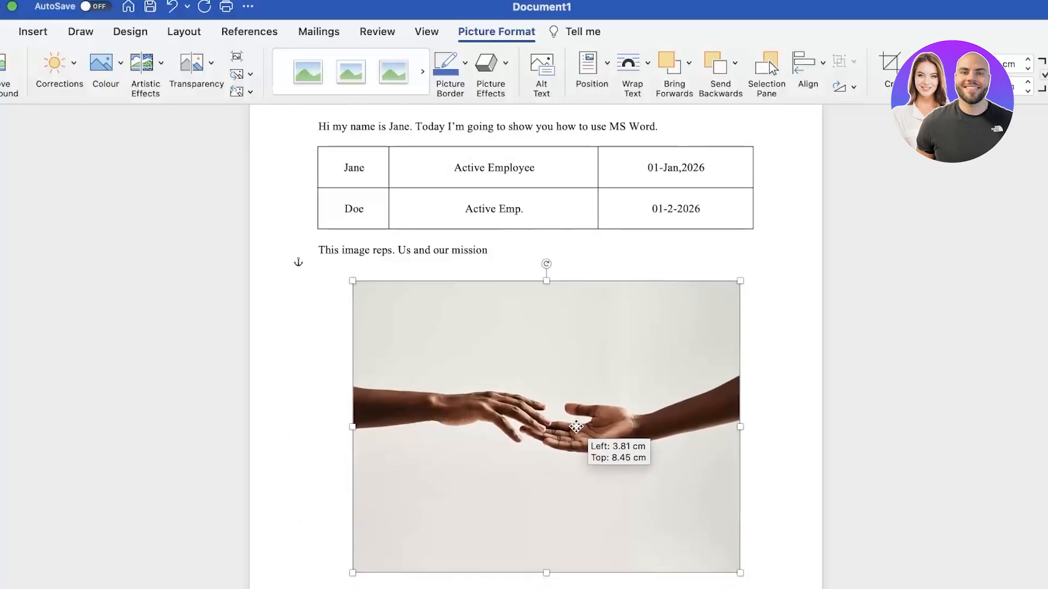
{"action": "scroll", "coordinate": [587, 356], "scroll_direction": "down", "scroll_amount": 1}
{"action": "left_click_drag", "start_coordinate": [587, 357], "coordinate": [656, 368]}
{"action": "left_click", "coordinate": [286, 314]}
{"action": "left_click", "coordinate": [571, 380]}
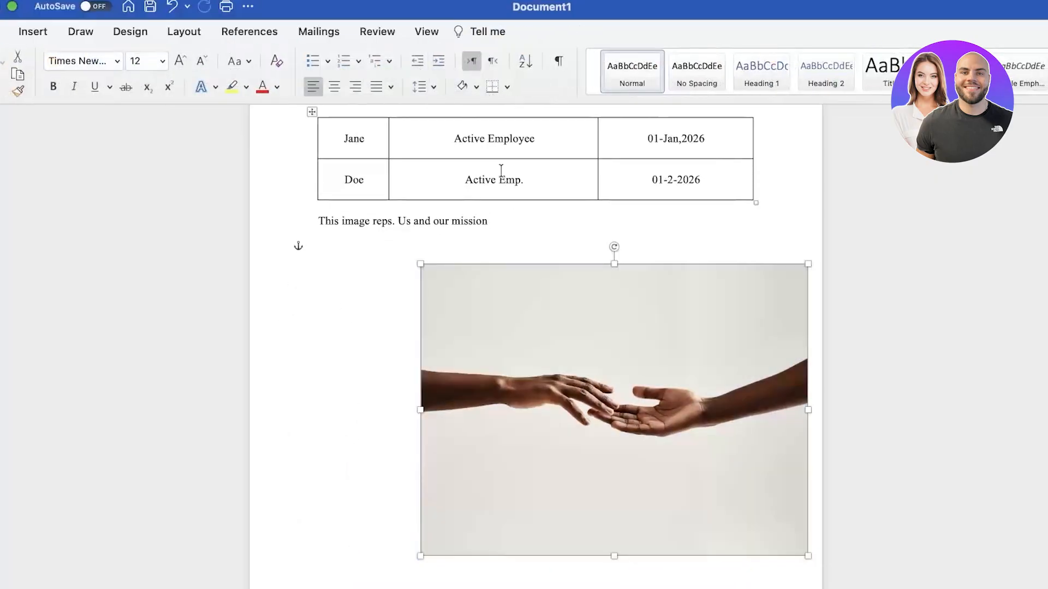
Give the photo Square wrapping, fine-tune its horizontal position, and return to the top
{"action": "left_click", "coordinate": [489, 29]}
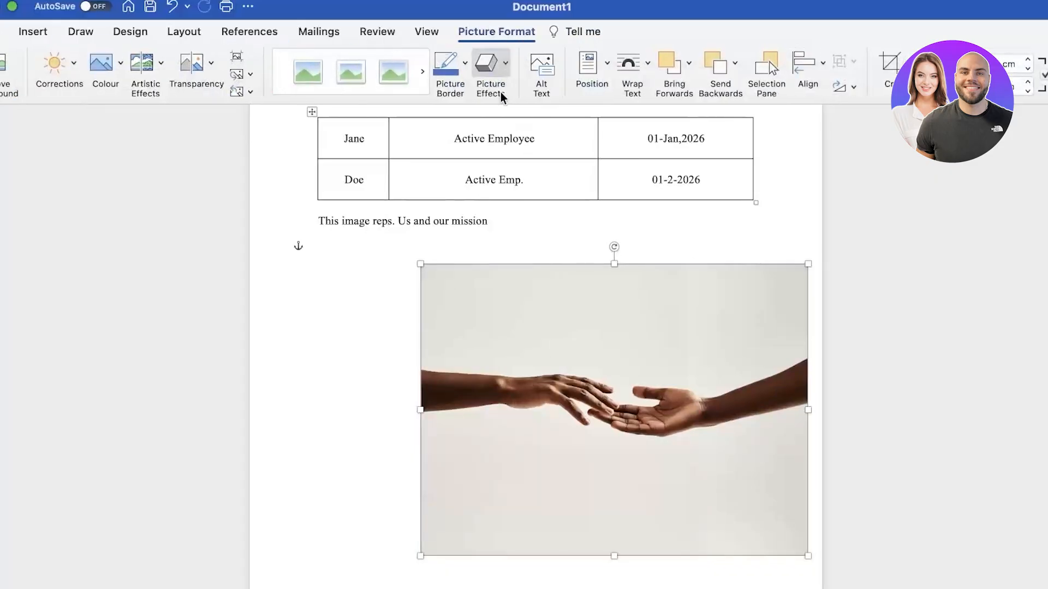
{"action": "left_click", "coordinate": [631, 63]}
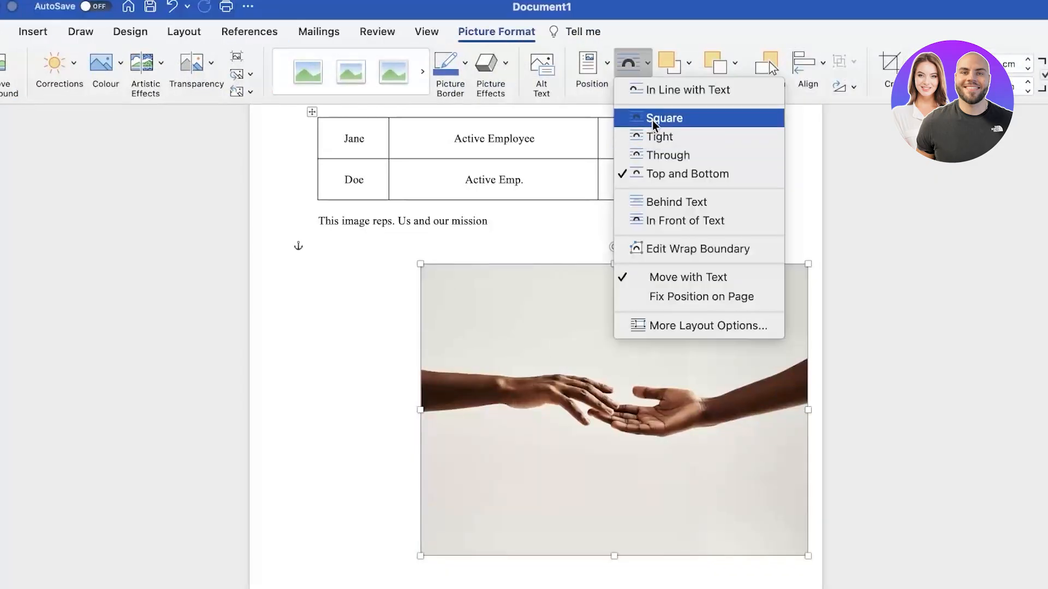
{"action": "left_click", "coordinate": [652, 118]}
{"action": "left_click_drag", "start_coordinate": [605, 393], "coordinate": [543, 404]}
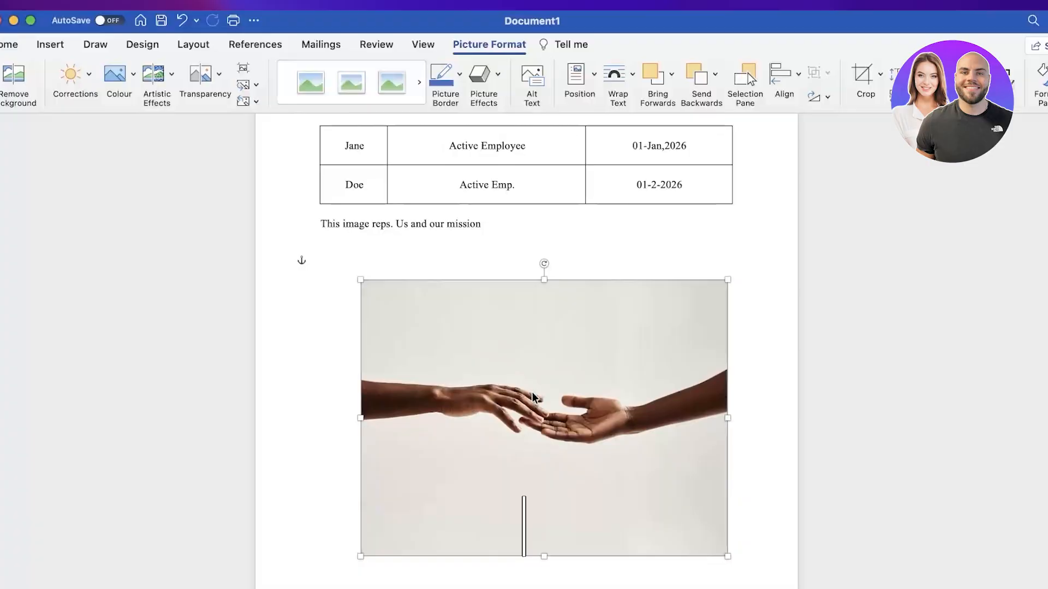
{"action": "scroll", "coordinate": [533, 397], "scroll_direction": "up", "scroll_amount": 3}
{"action": "left_click", "coordinate": [115, 293]}
{"action": "left_click", "coordinate": [412, 188]}
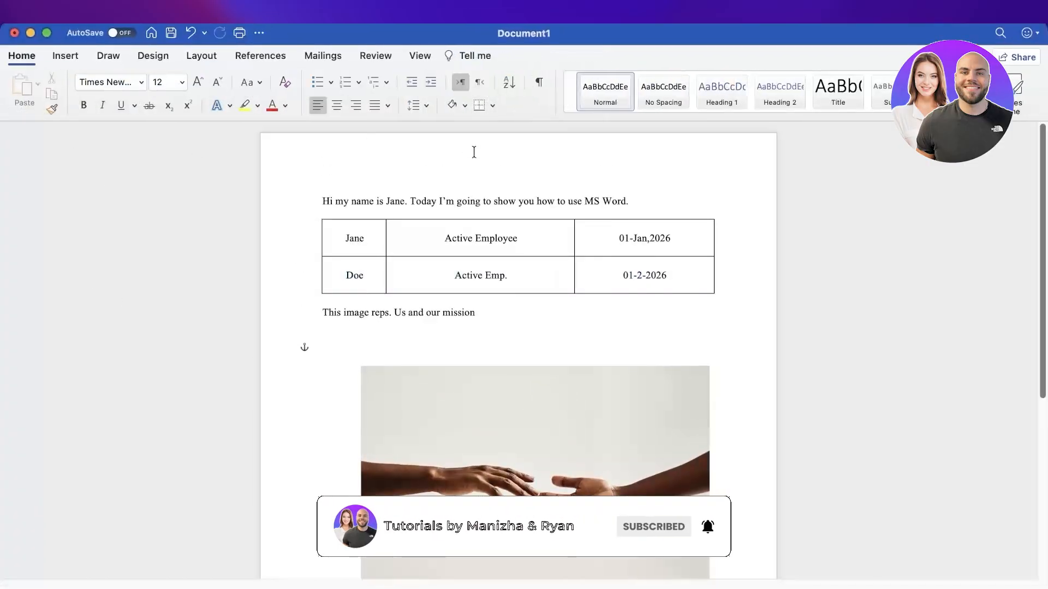